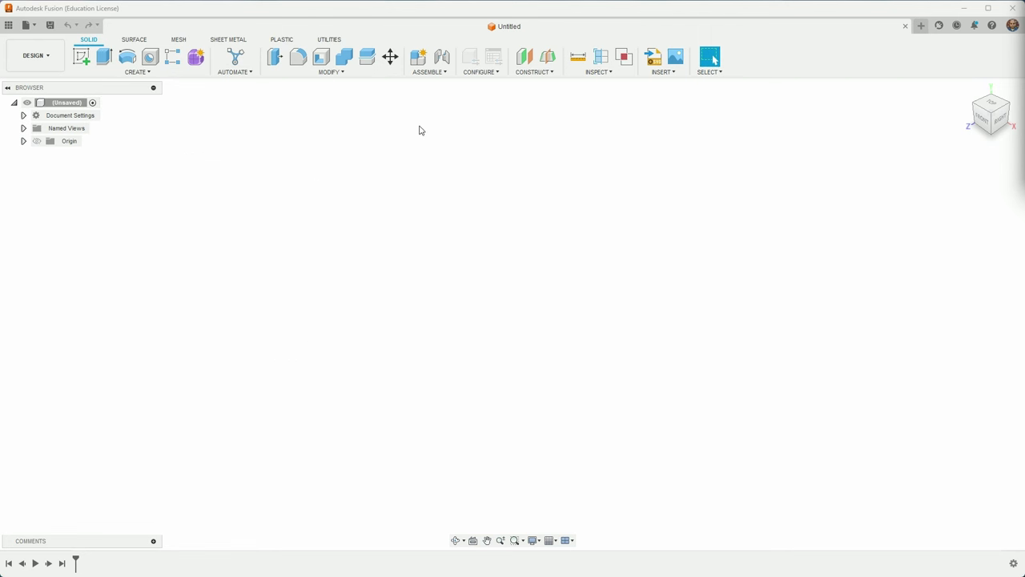
Add a new component to the design and name it 'Latch Plate'
click(418, 57)
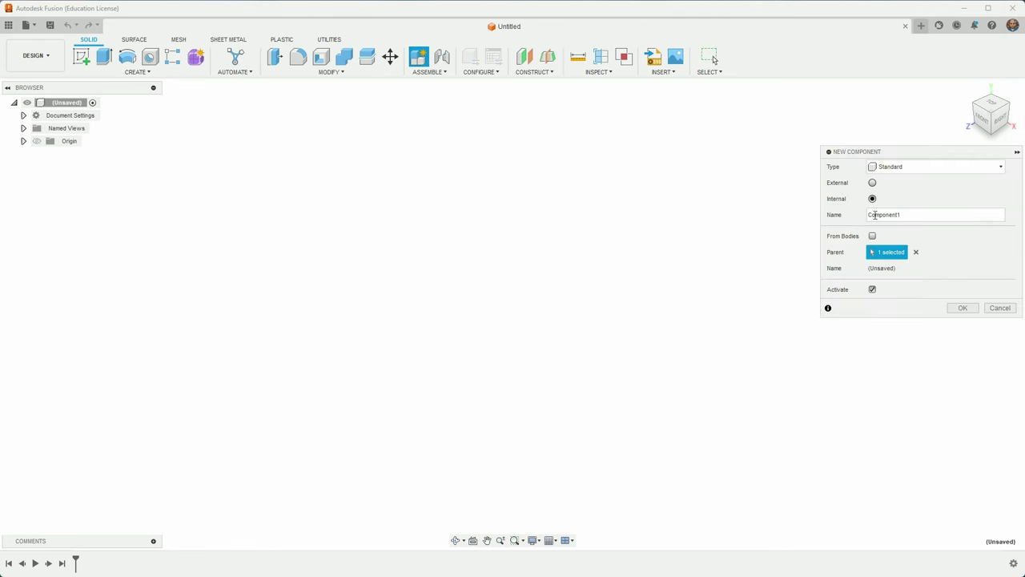
drag(919, 211, 855, 210)
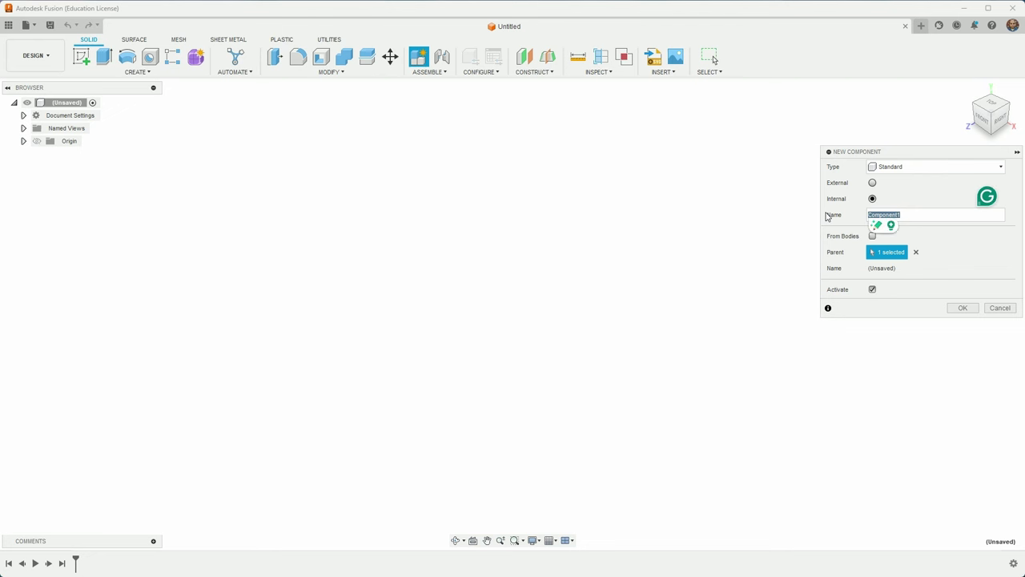
text(Latch Plate)
key(Return)
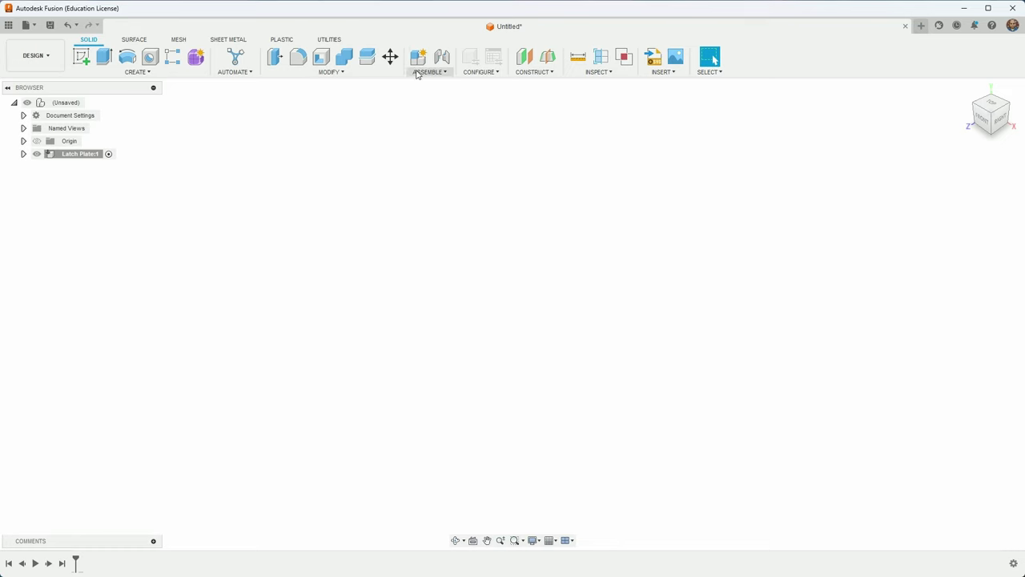
Begin a sketch on the XY origin plane and zoom in on the sketch grid
click(81, 56)
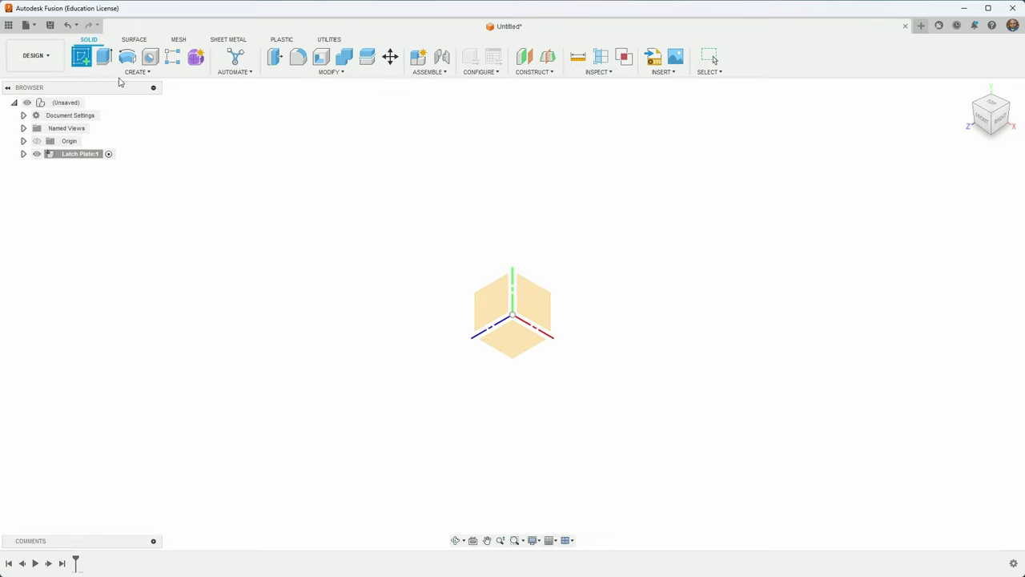
click(540, 305)
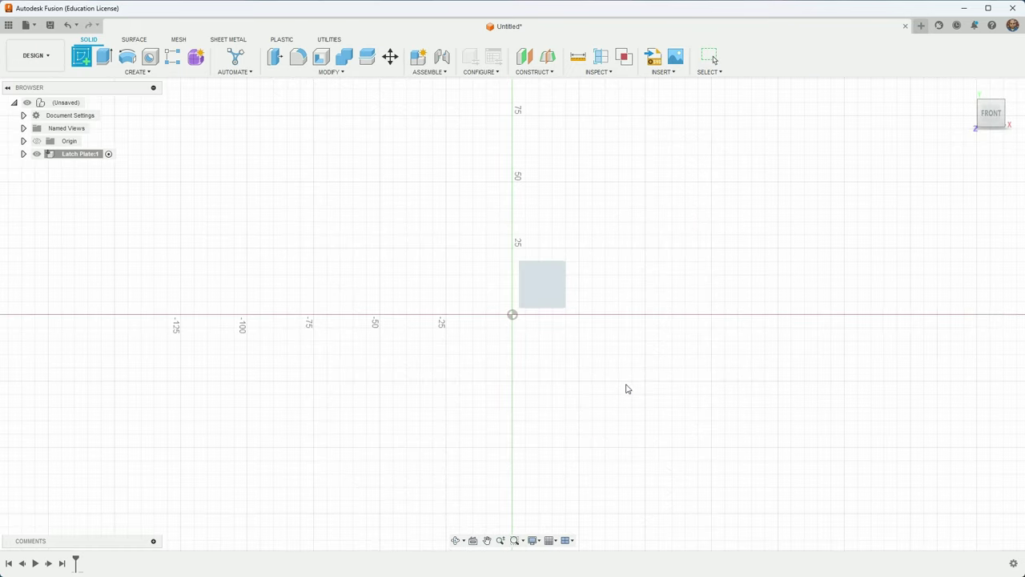
scroll(427, 384, up, 1)
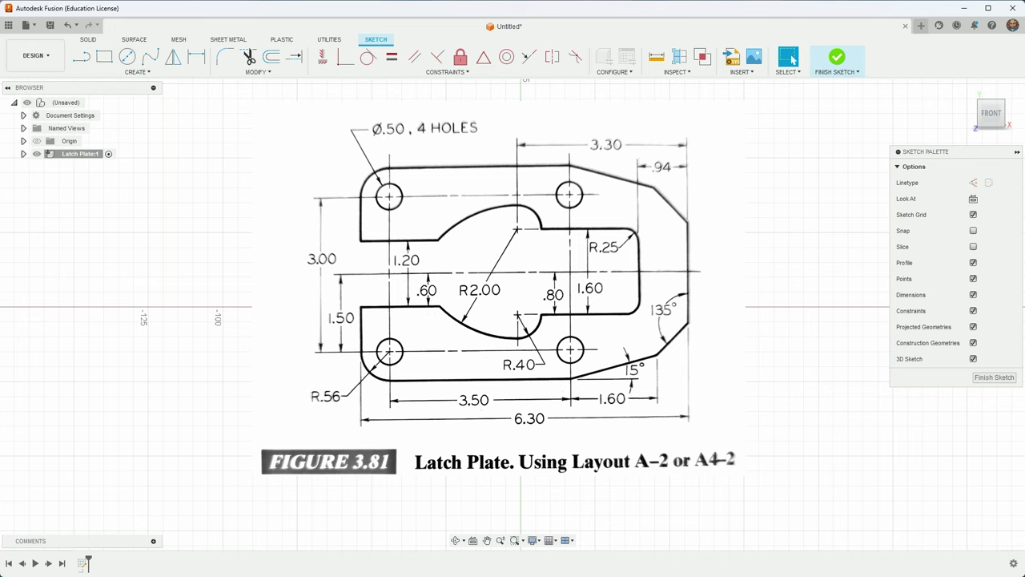
scroll(600, 280, up, 1)
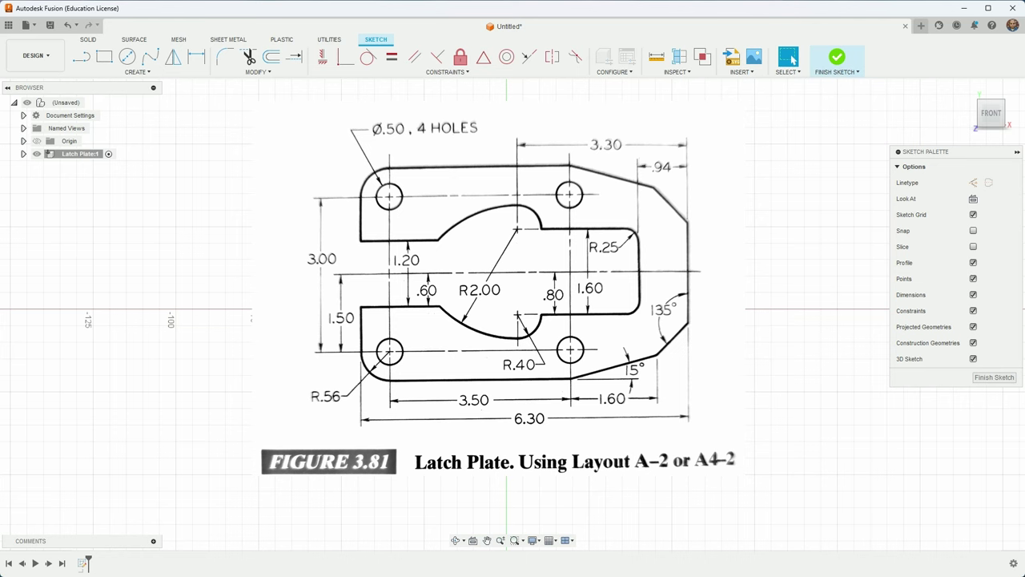
Change the Document Settings unit type from millimetres to Inch
click(23, 115)
click(94, 128)
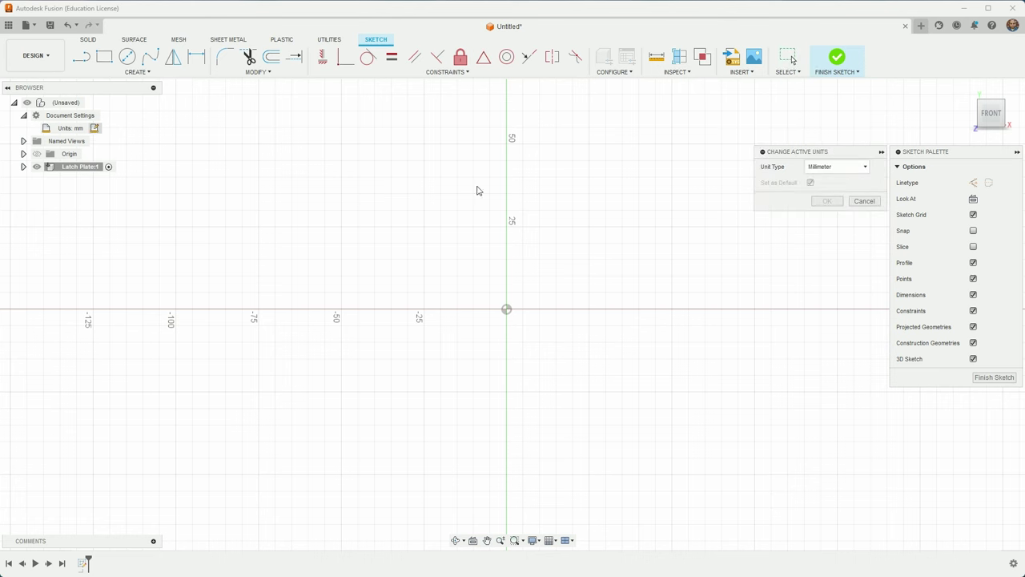
click(825, 167)
click(833, 212)
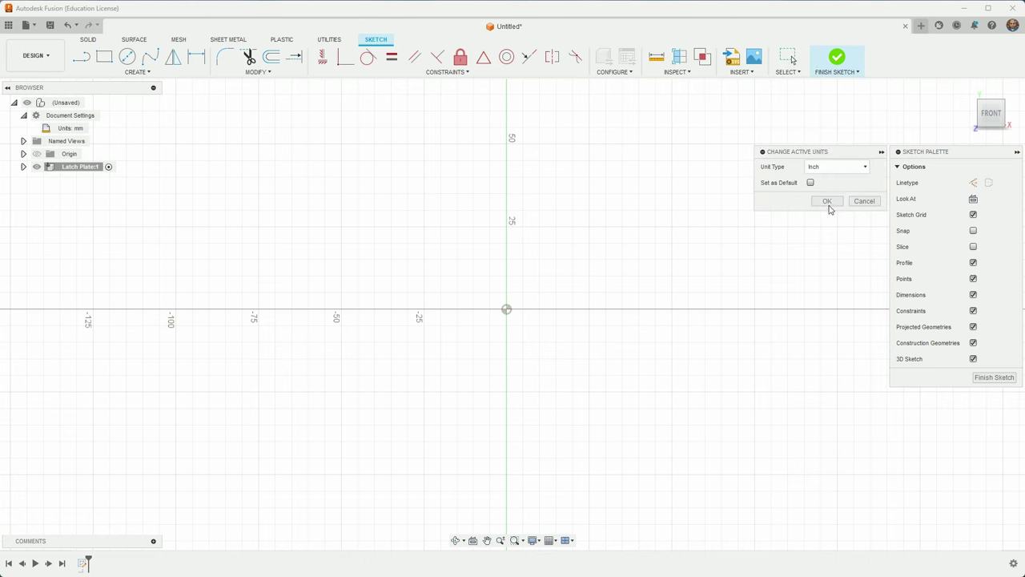
click(830, 202)
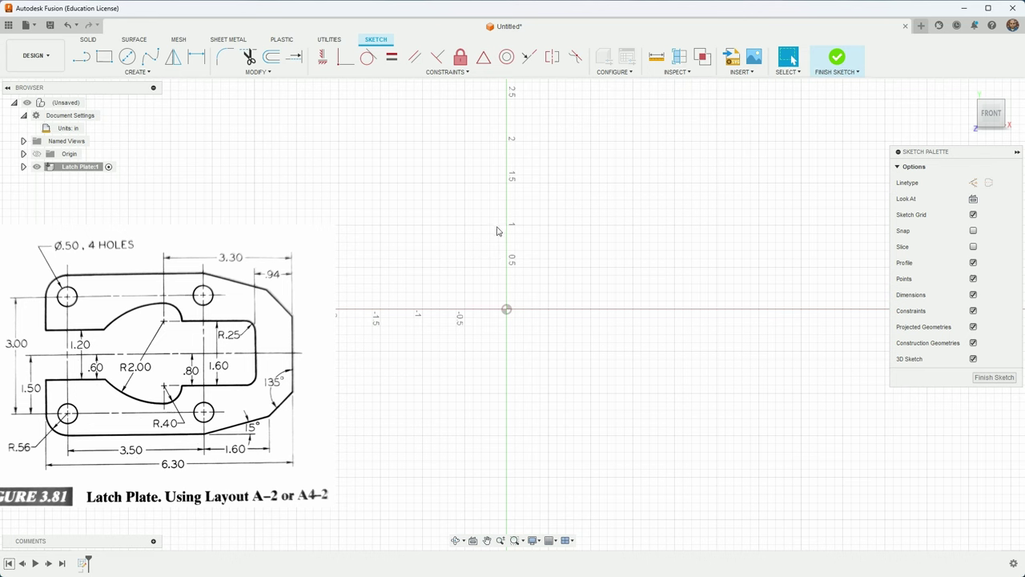
Draw the plate outline from the origin: top edge, right edge, two angled edges, bottom edge, tangent arcs
click(81, 56)
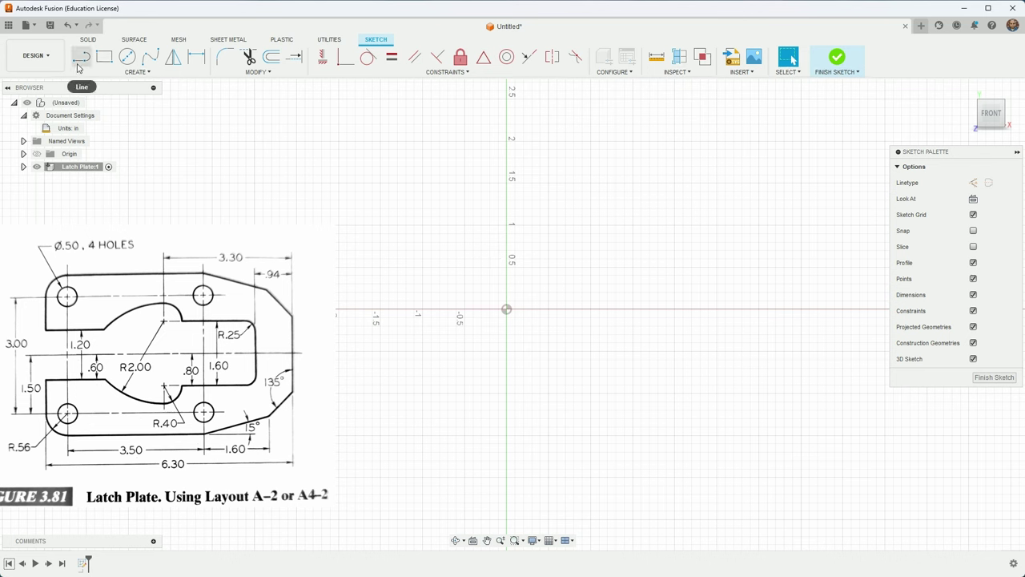
click(506, 309)
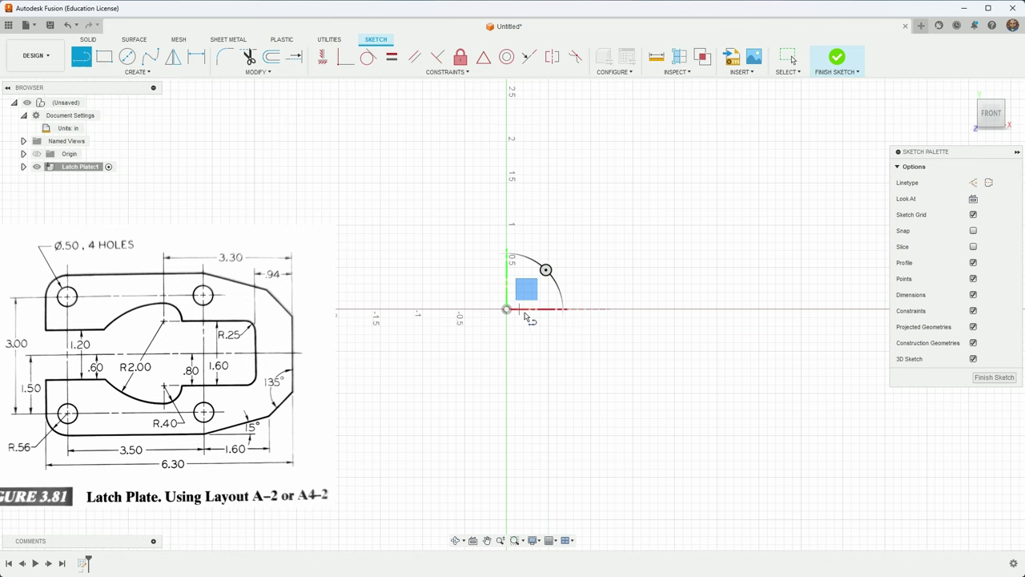
click(620, 310)
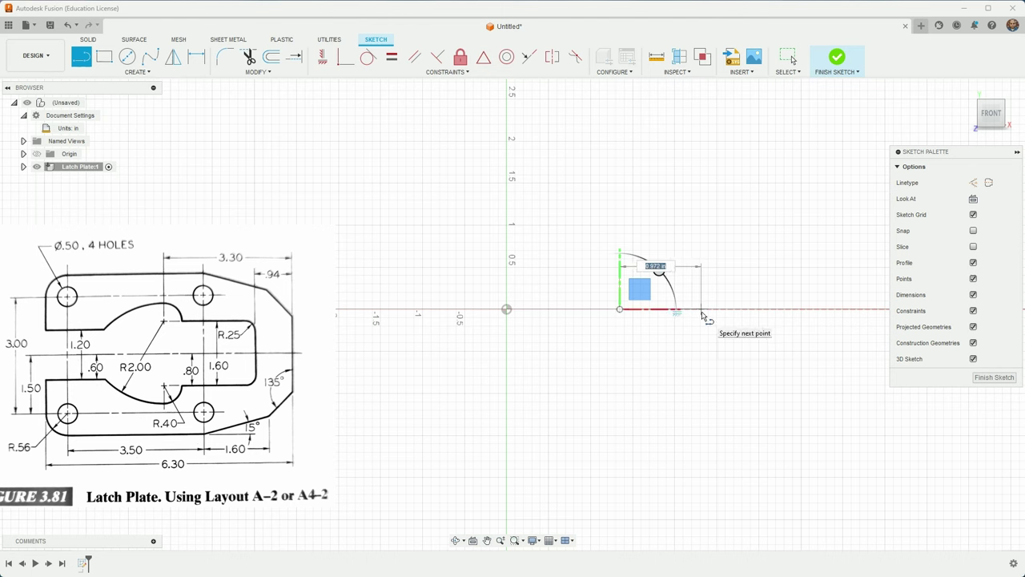
click(702, 311)
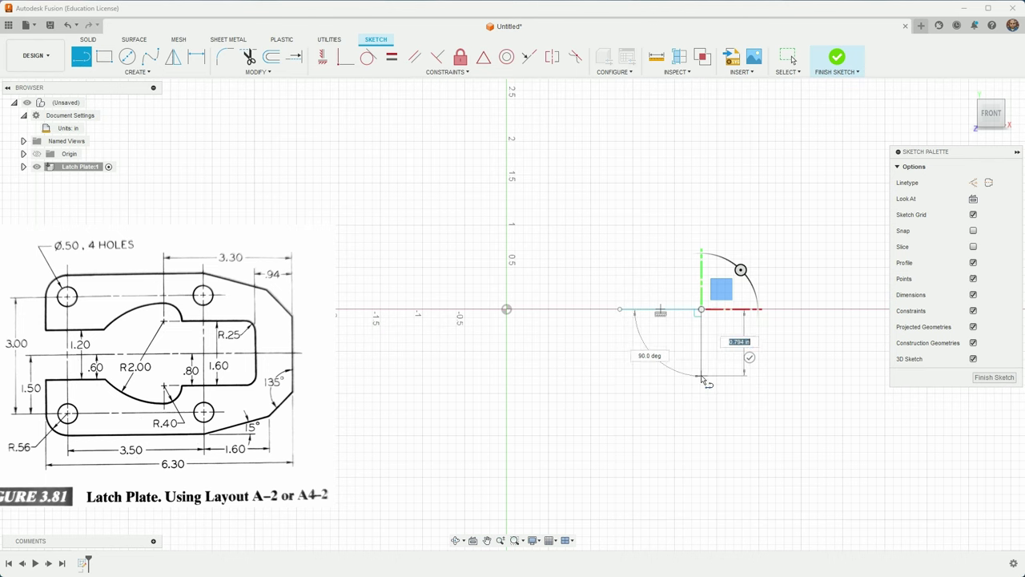
click(702, 377)
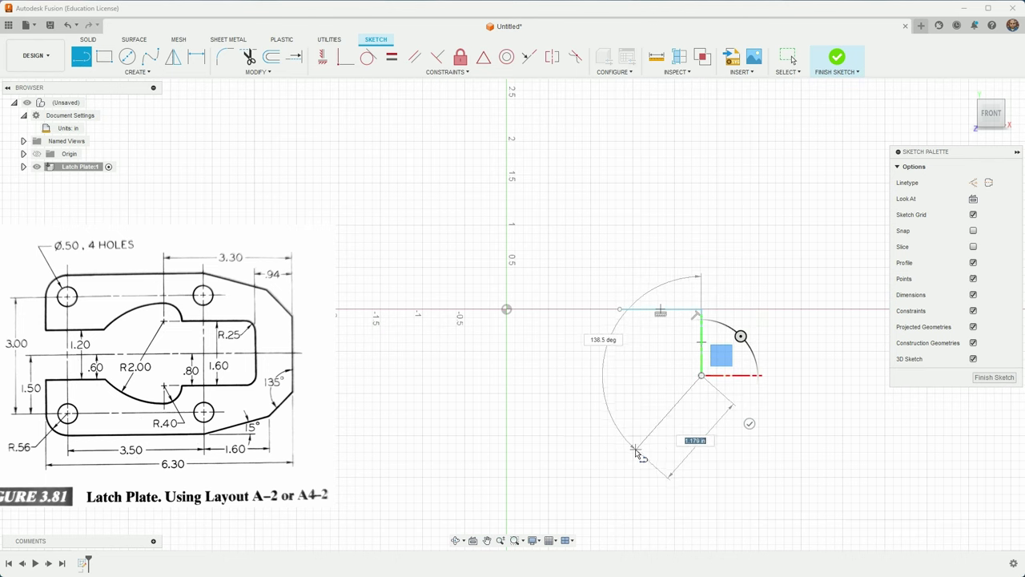
click(661, 418)
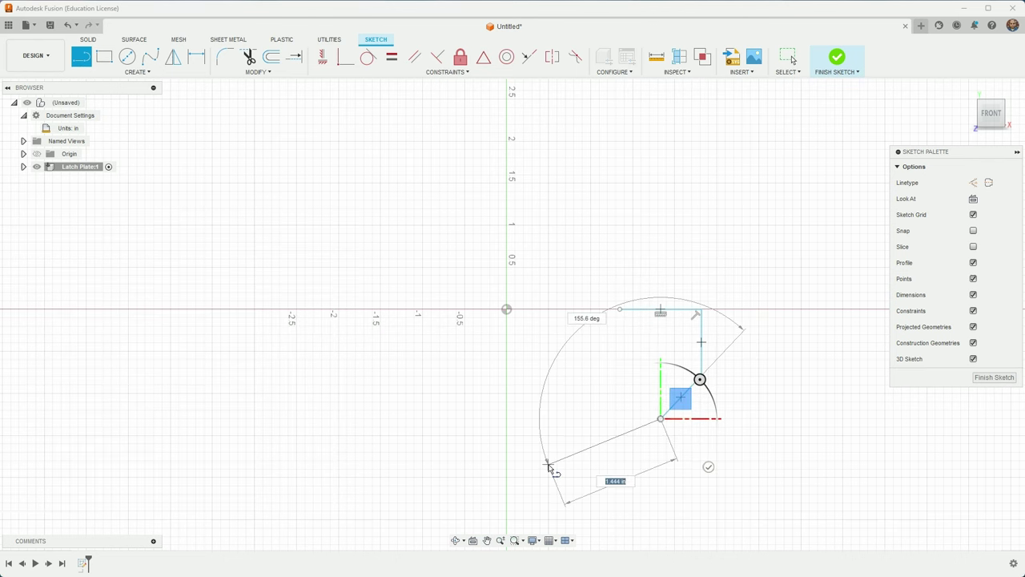
click(549, 464)
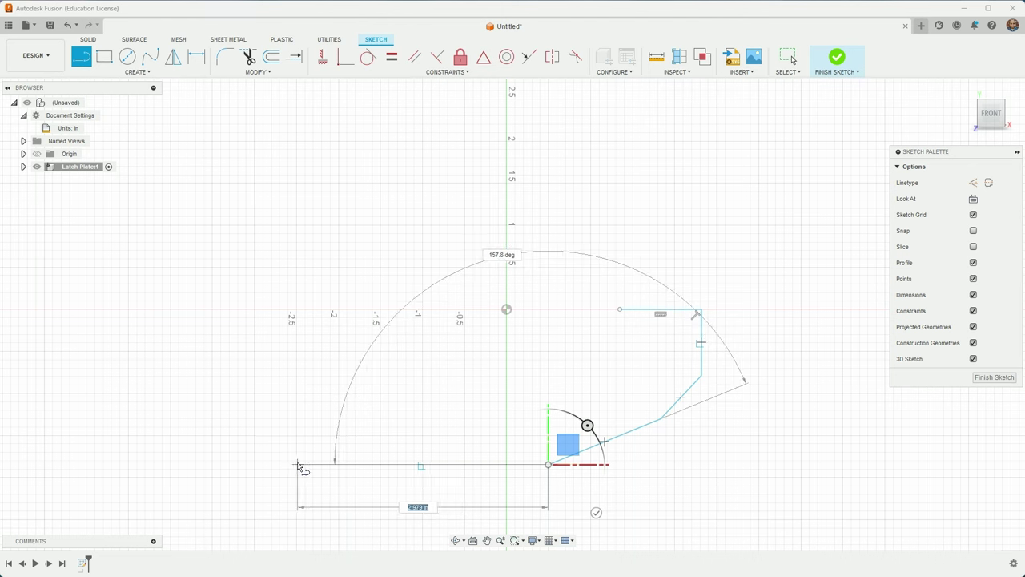
click(296, 465)
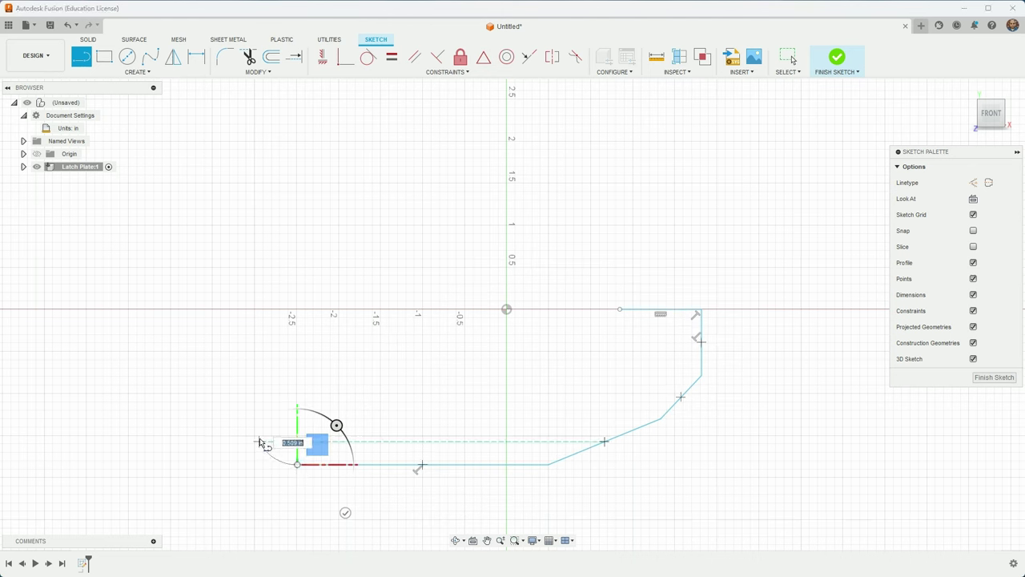
drag(259, 443, 259, 442)
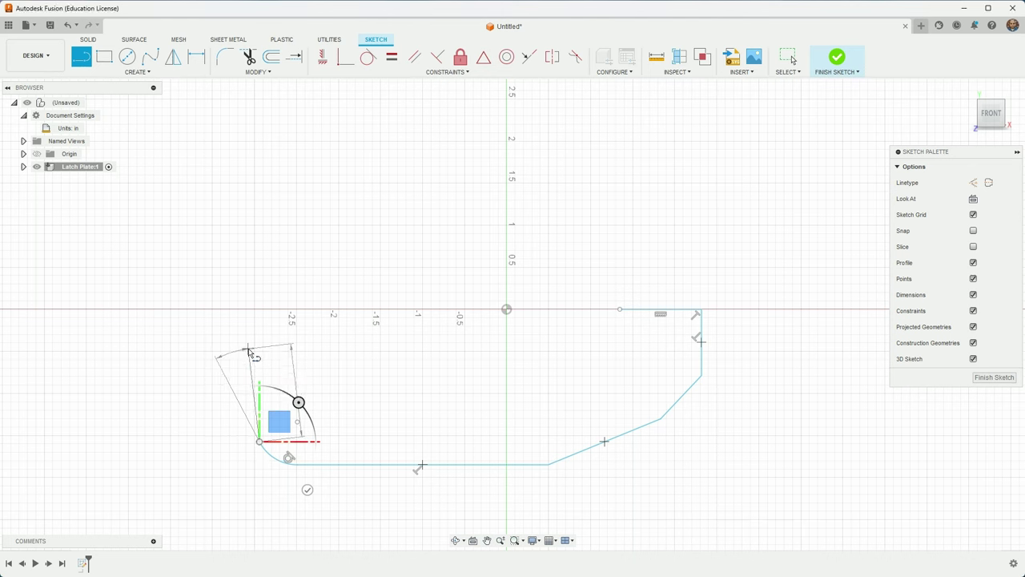
mouse_move(248, 349)
mouse_down()
mouse_move(385, 344)
mouse_move(435, 405)
mouse_up()
click(382, 349)
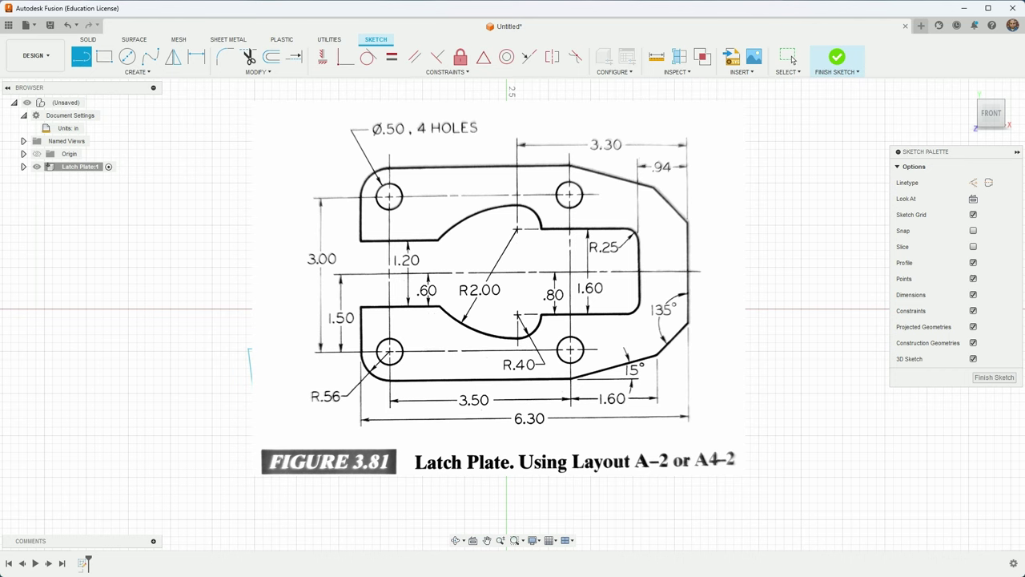
Make the slot arc tangent to its adjoining horizontal line
click(327, 63)
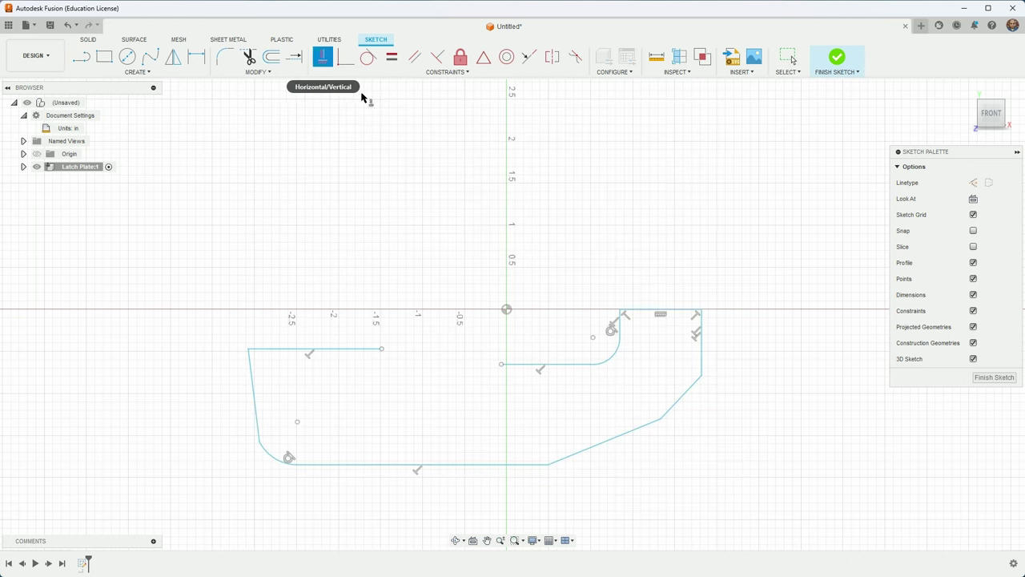
click(565, 365)
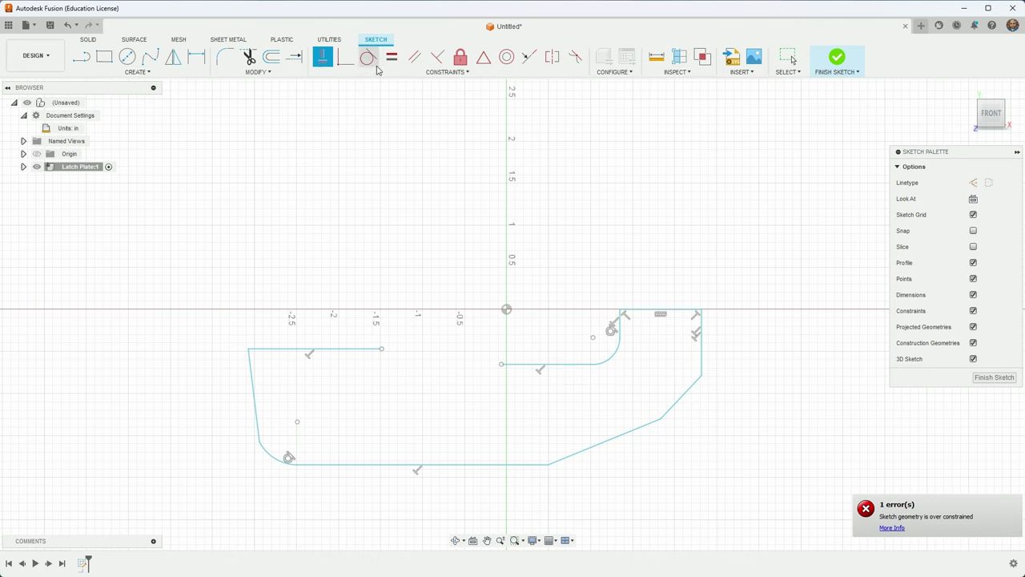
click(368, 56)
click(611, 354)
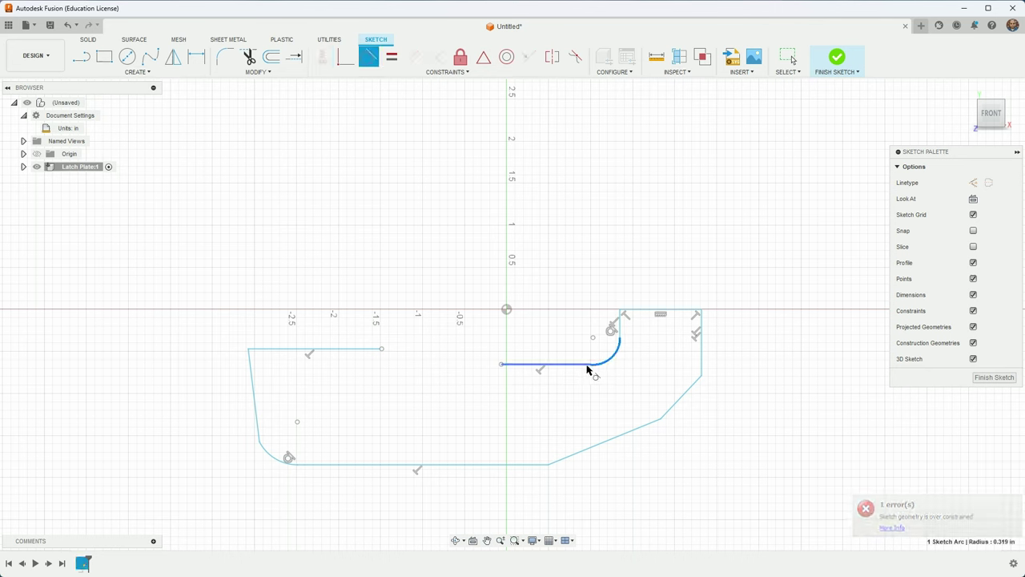
click(586, 365)
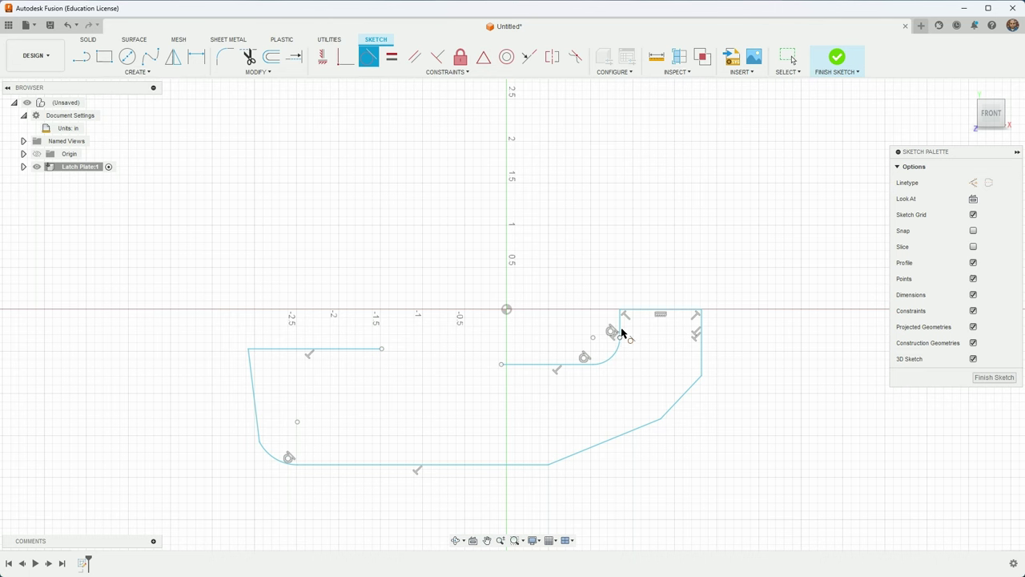
click(549, 365)
Constrain the slanted left edge vertical and tangent to the bottom-left rounded corner
click(323, 56)
click(255, 391)
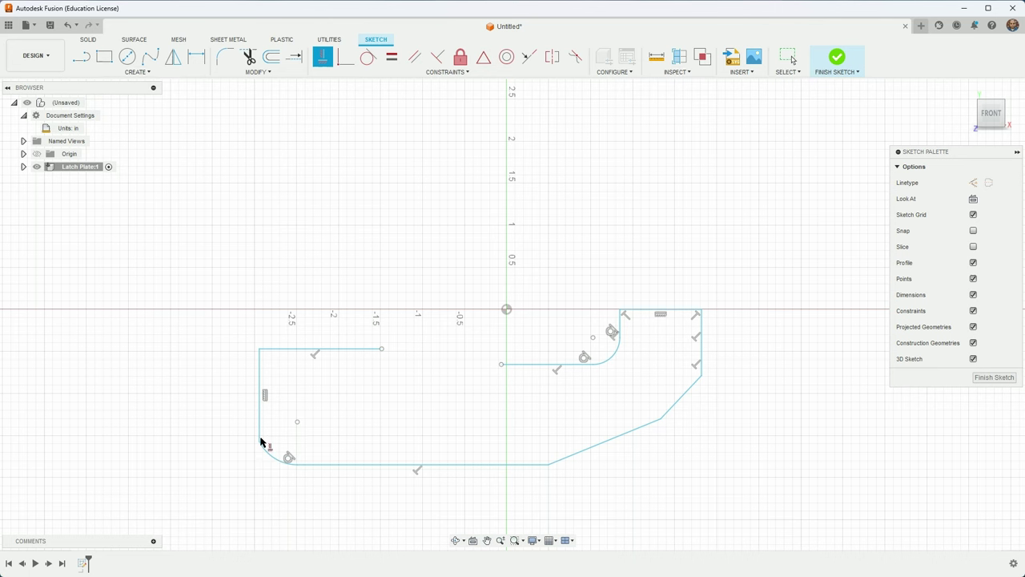
click(376, 64)
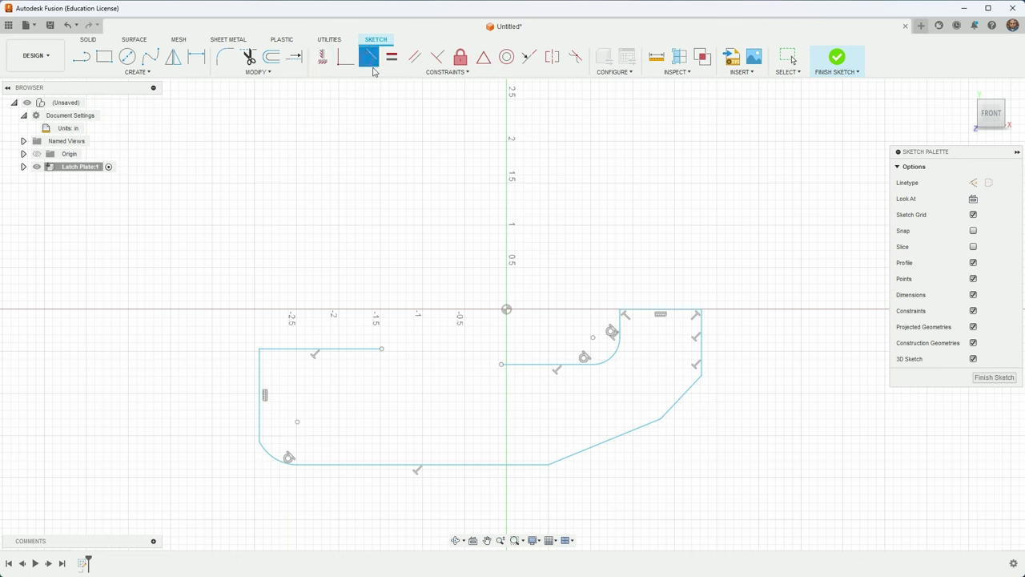
click(265, 449)
click(261, 430)
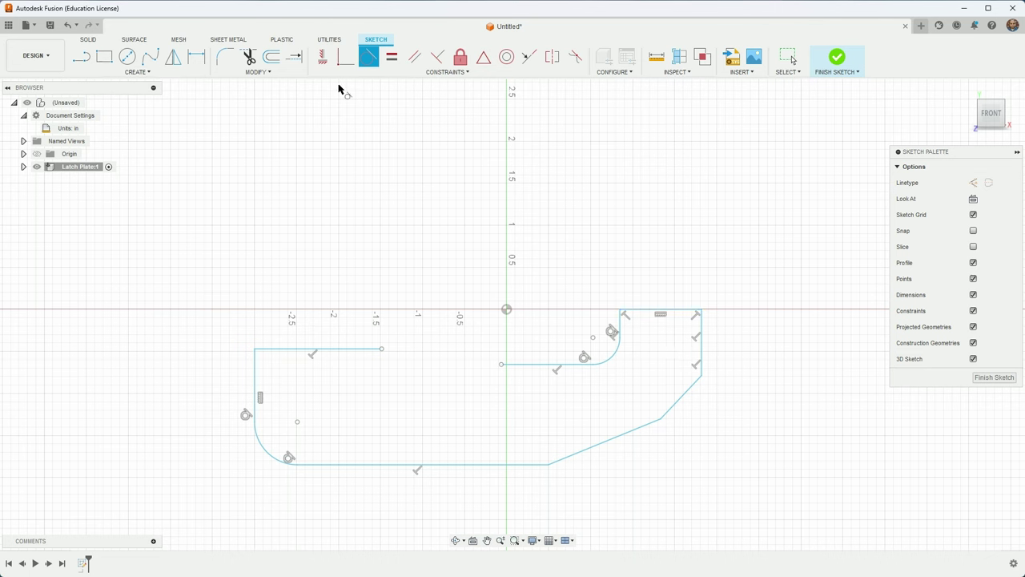
Dimension the top edge length at 0.94
click(197, 59)
click(664, 310)
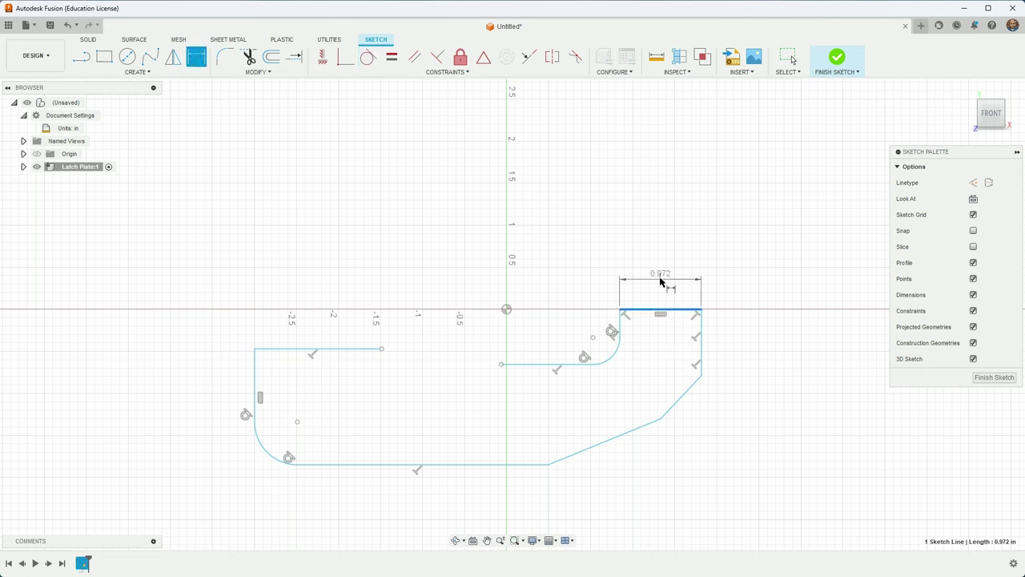
click(661, 280)
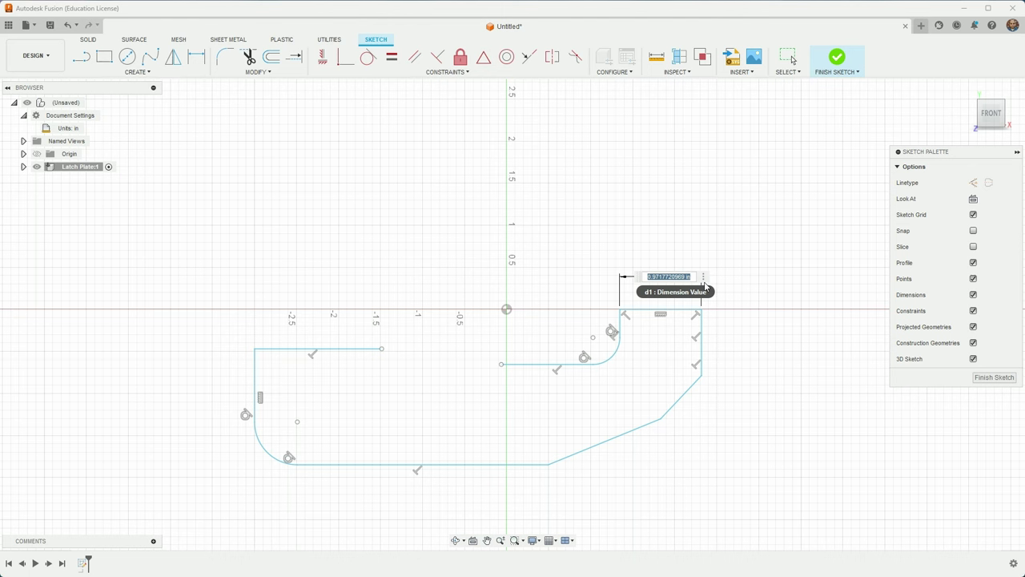
key(BackSpace)
key(Return)
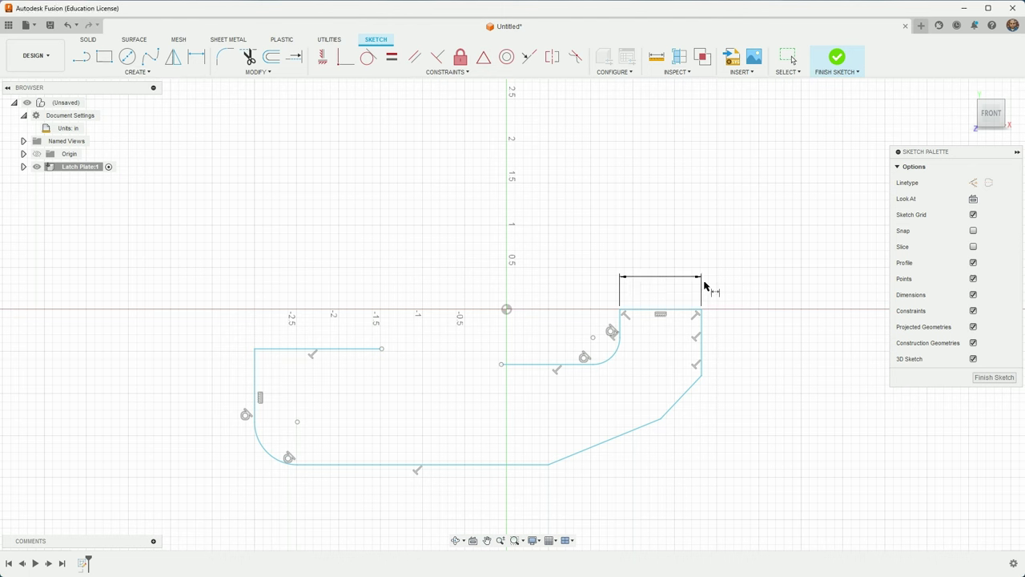
Add the 135° angle at the right corner and the 15° angle below the lower angled line
click(698, 367)
click(689, 390)
click(669, 373)
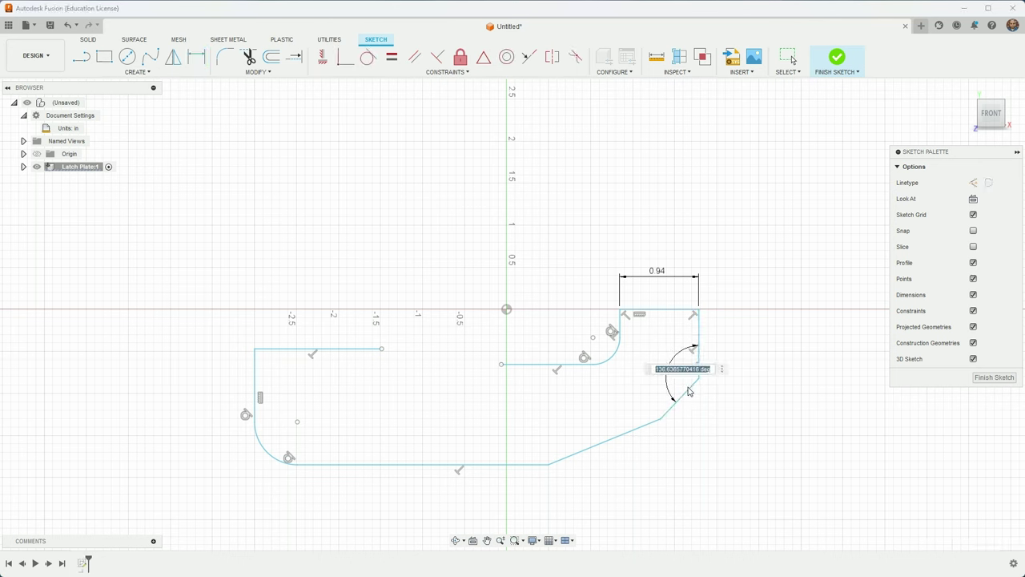
text(135)
key(Return)
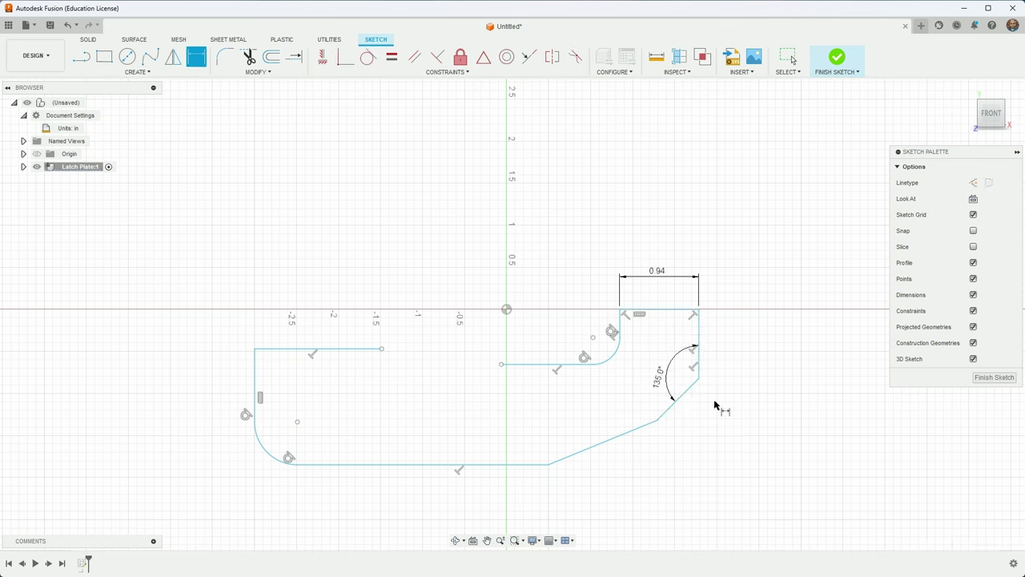
click(643, 429)
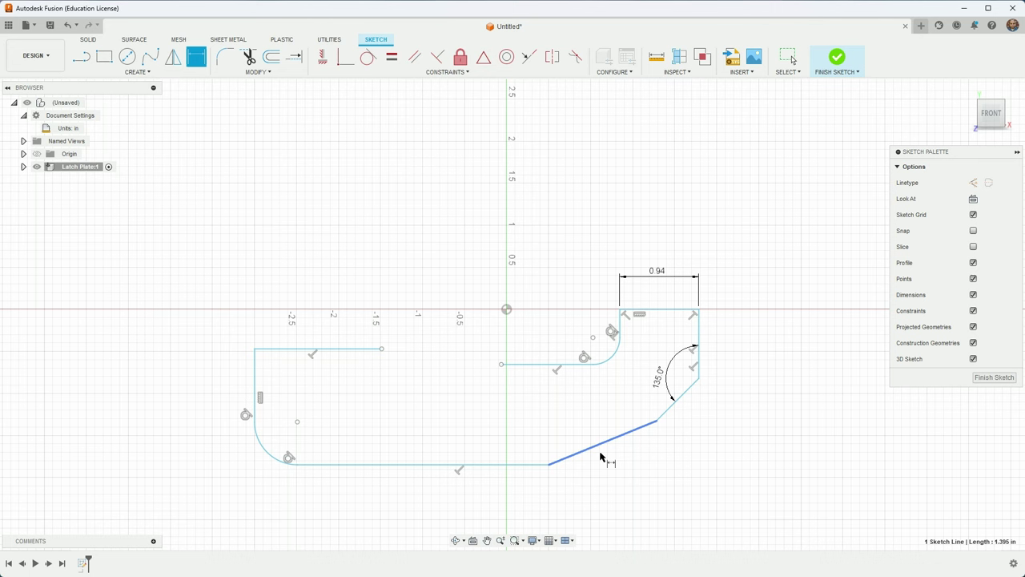
click(537, 465)
click(634, 459)
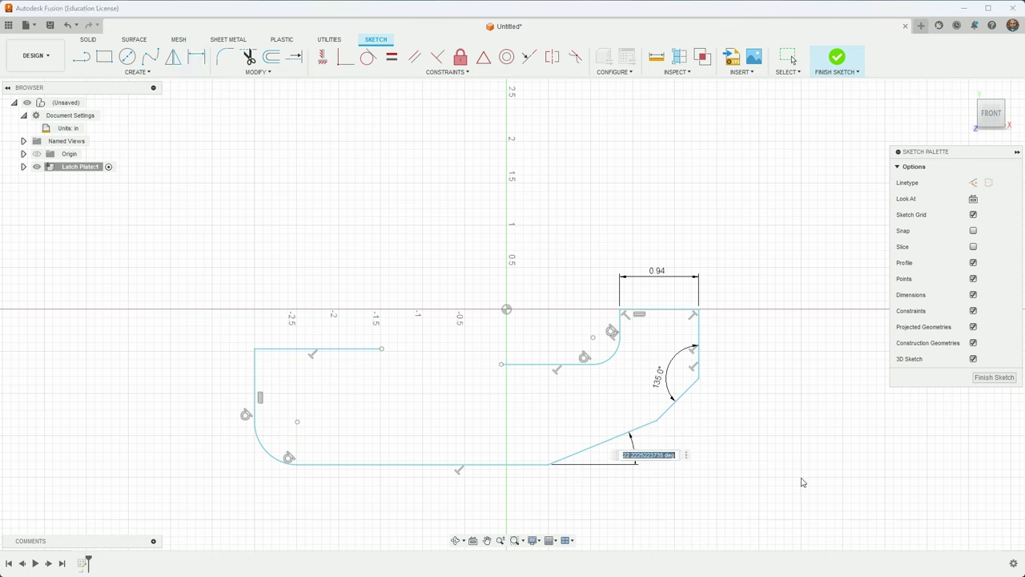
text(15)
key(Return)
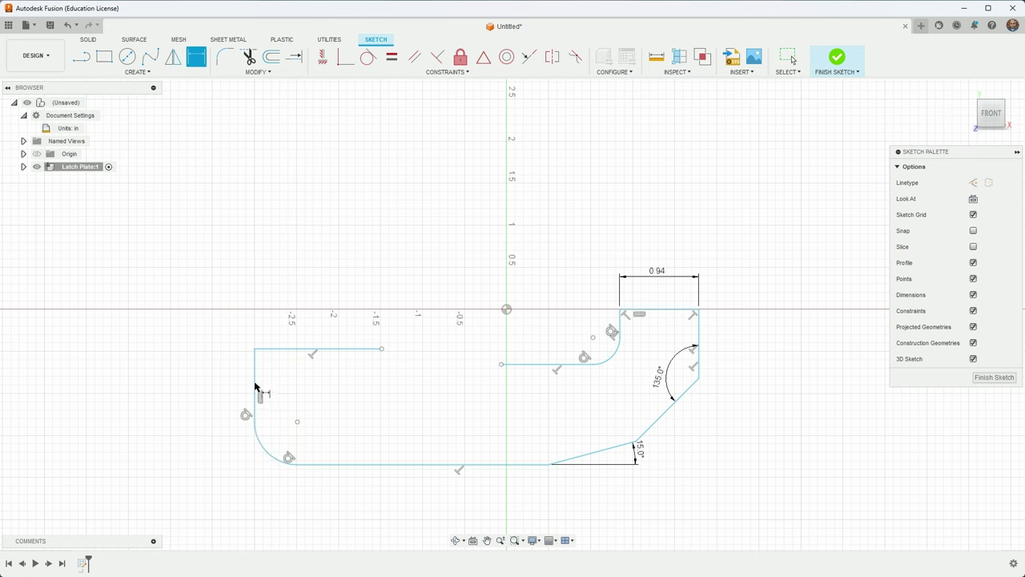
Set the overall width between the left and right edges to 6.3 in
click(256, 387)
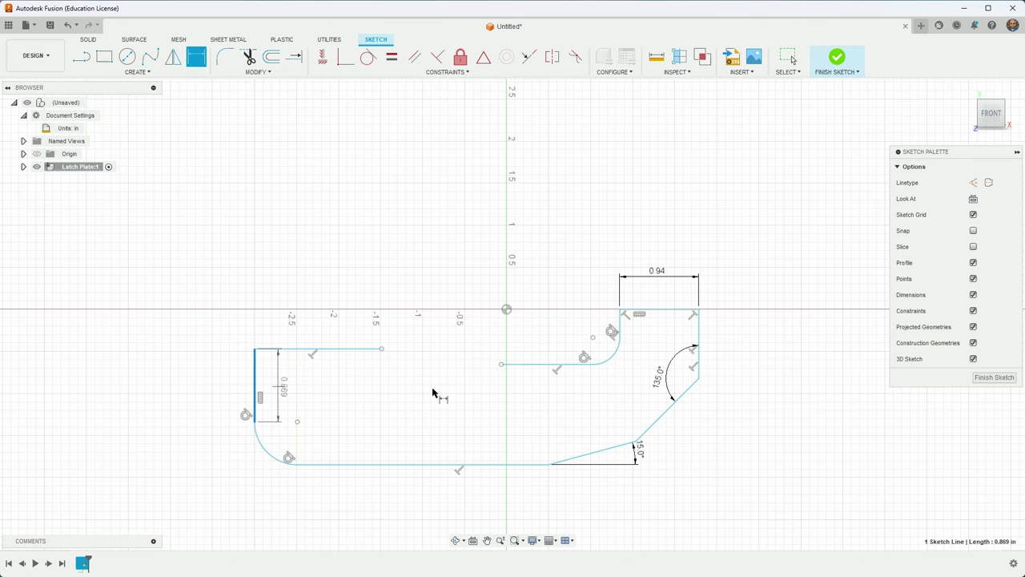
click(698, 346)
click(486, 498)
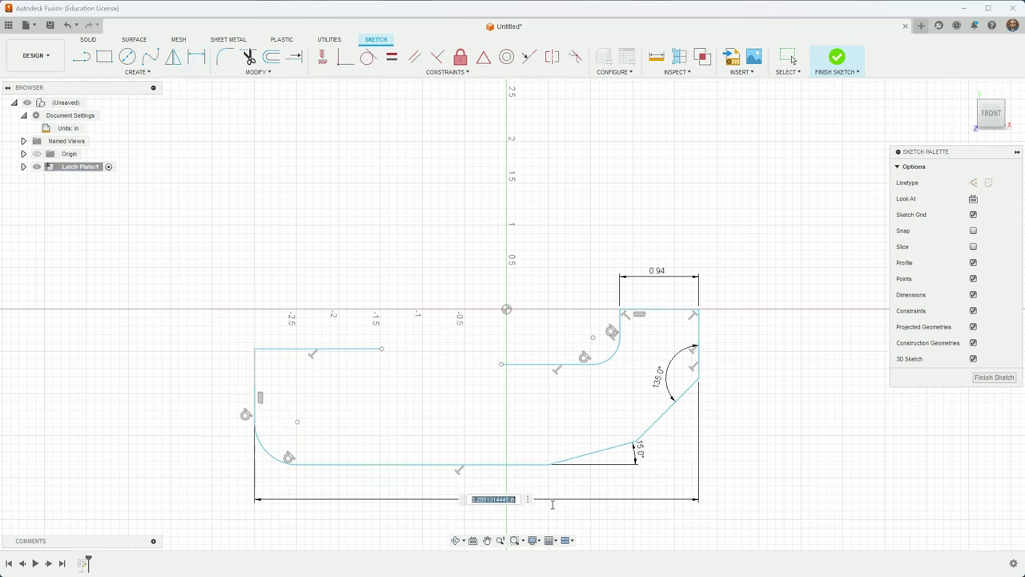
text(6.3)
key(Return)
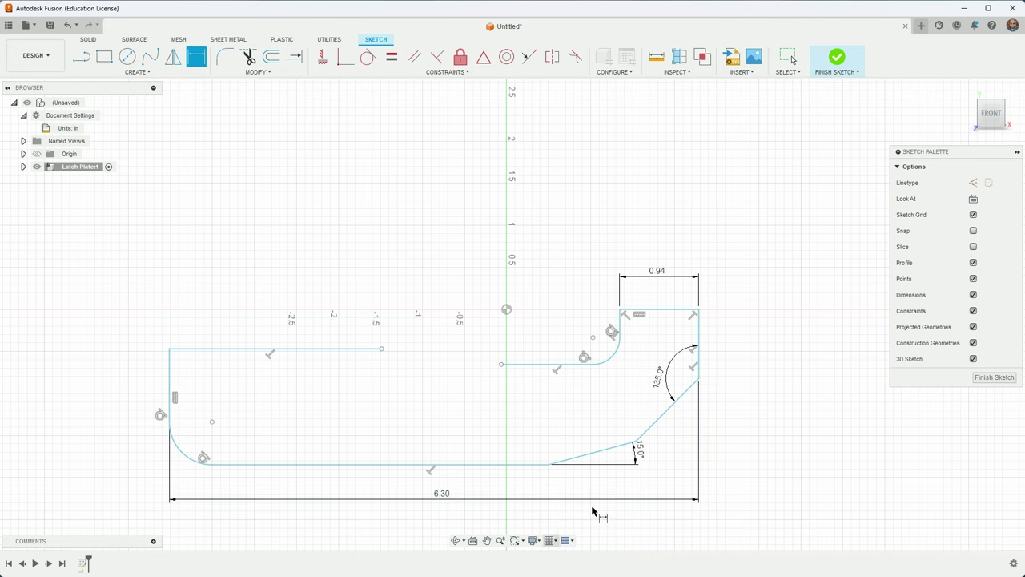
Give the angled line a 1.6 in horizontal span and drag its corner point down-left
click(549, 464)
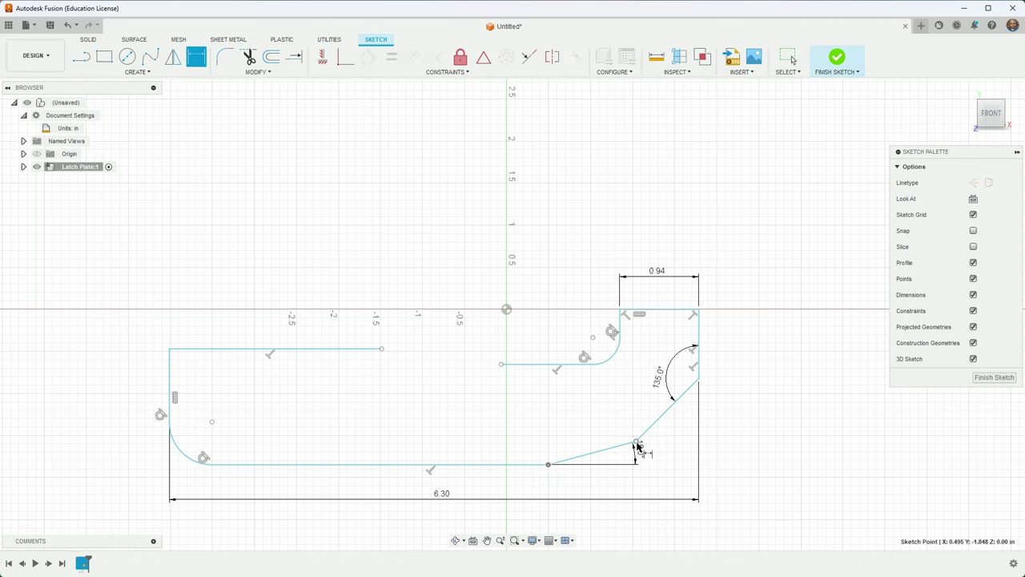
click(636, 443)
click(607, 482)
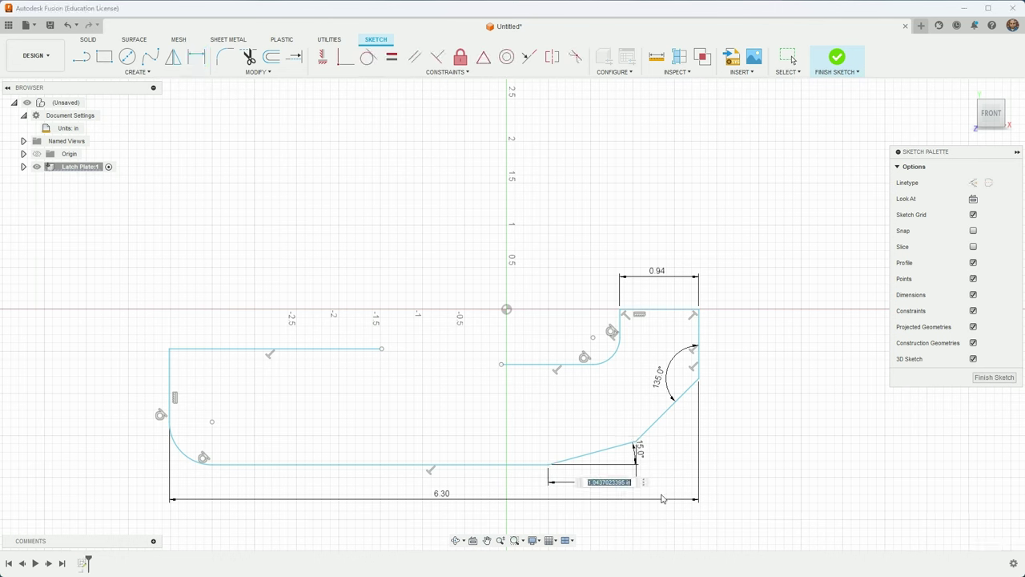
text(1.6)
key(Return)
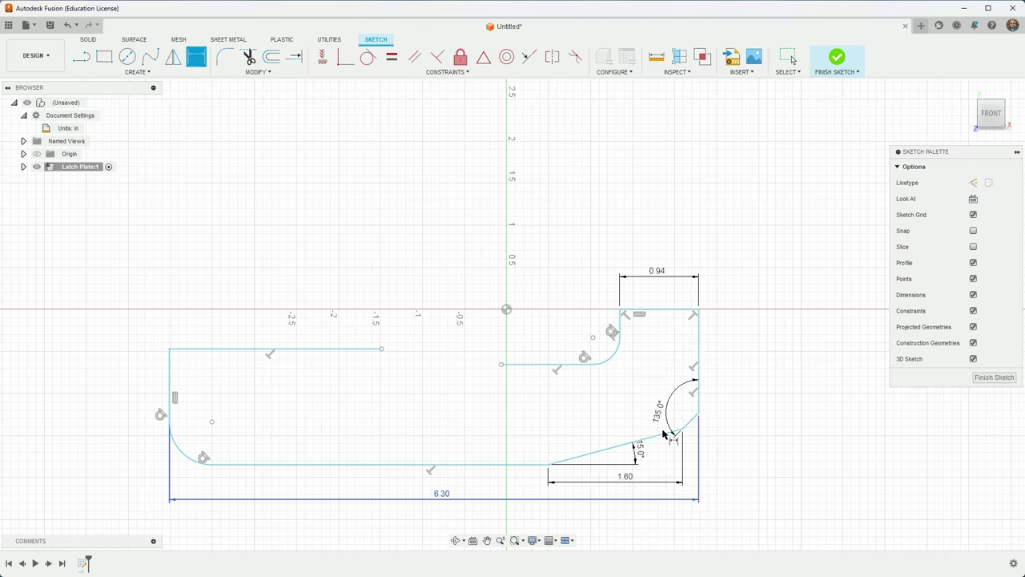
key(Escape)
drag(681, 433, 650, 466)
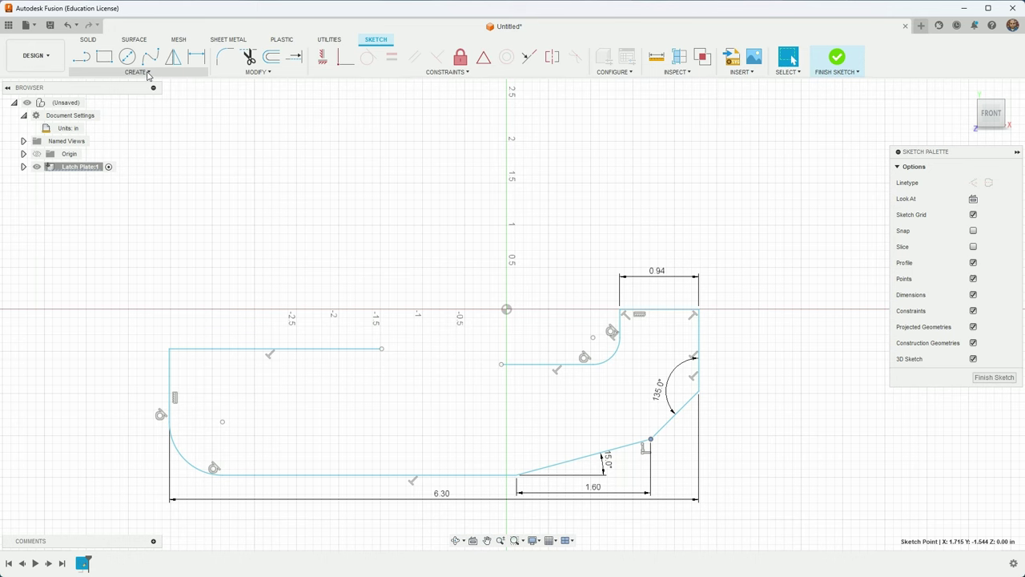
Draw a center-diameter circle at the lower-left fillet's centre
click(128, 56)
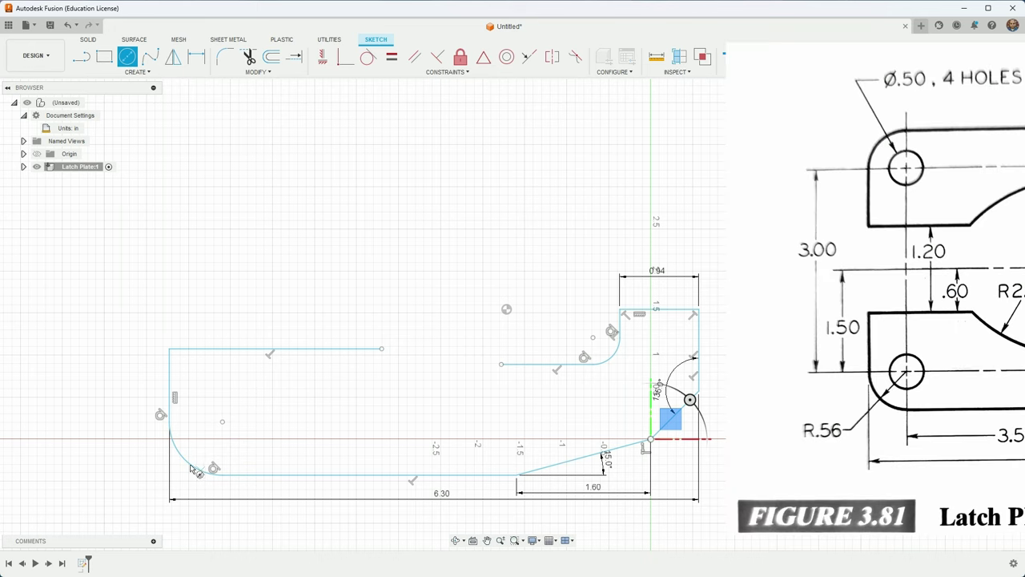
click(222, 422)
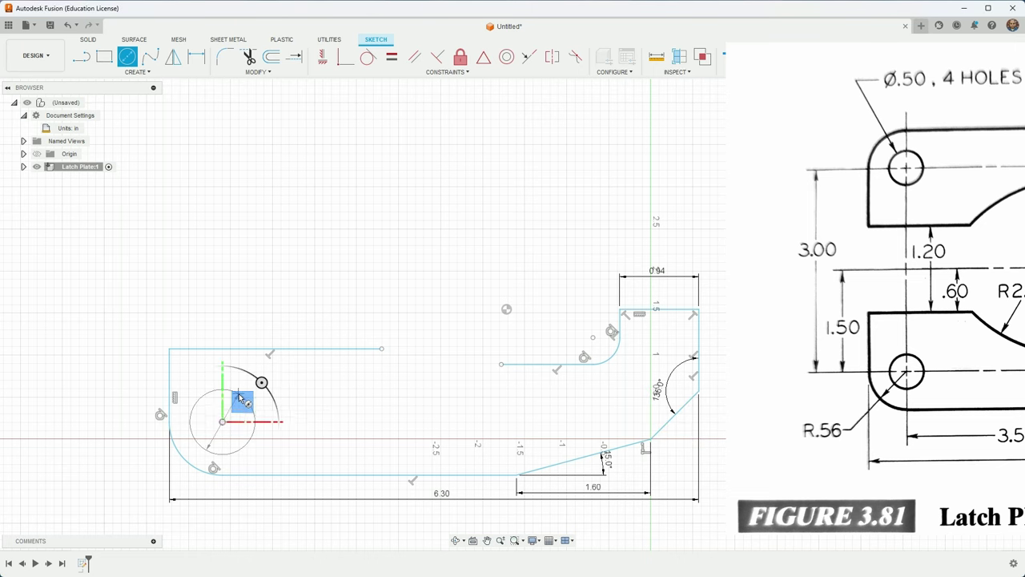
click(238, 395)
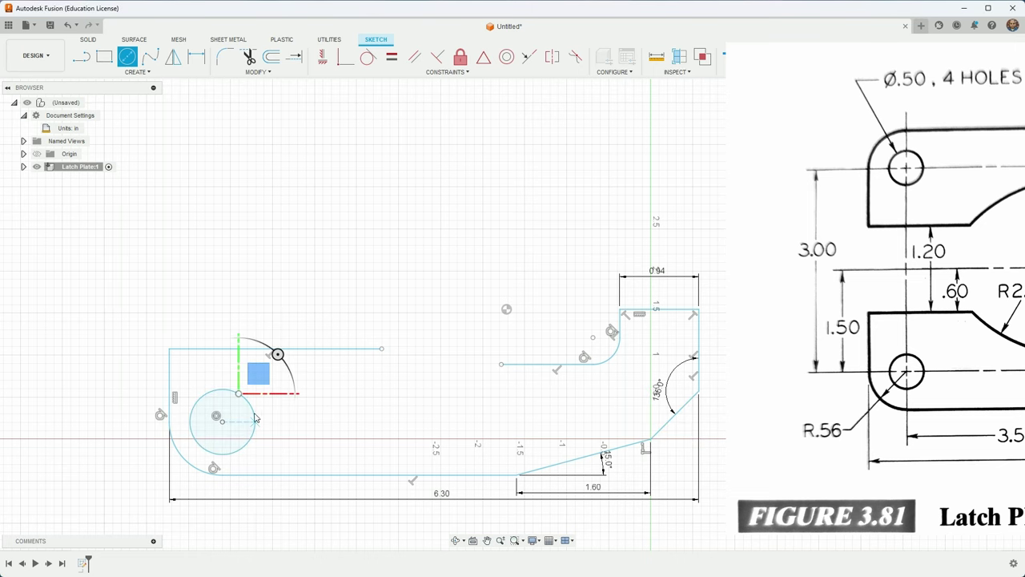
key(Escape)
Dimension the circle Ø0.56, then edit it to 0.56/2 for a Ø0.28 hole
key(d)
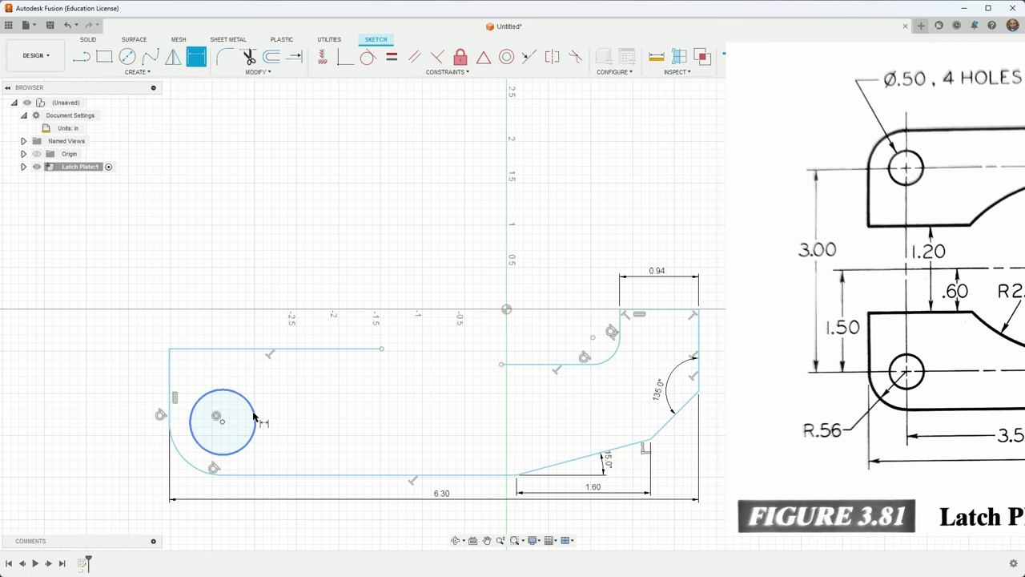
click(254, 415)
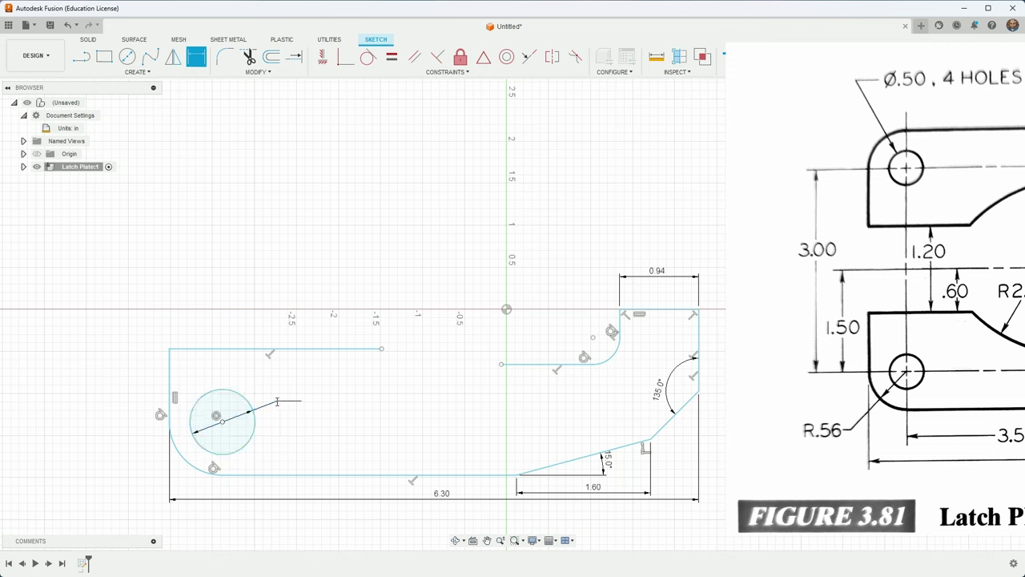
click(277, 401)
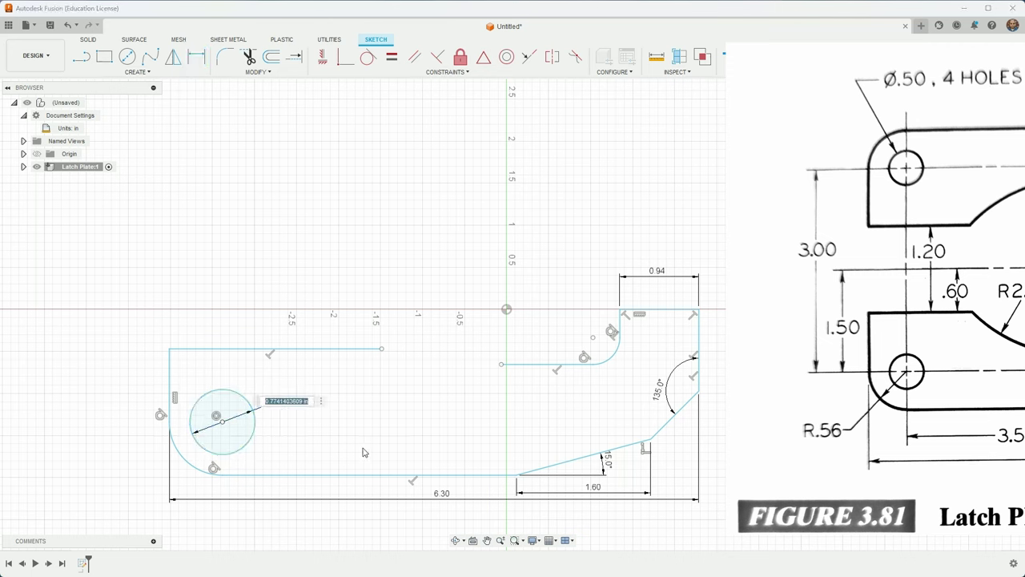
text(.56)
key(Return)
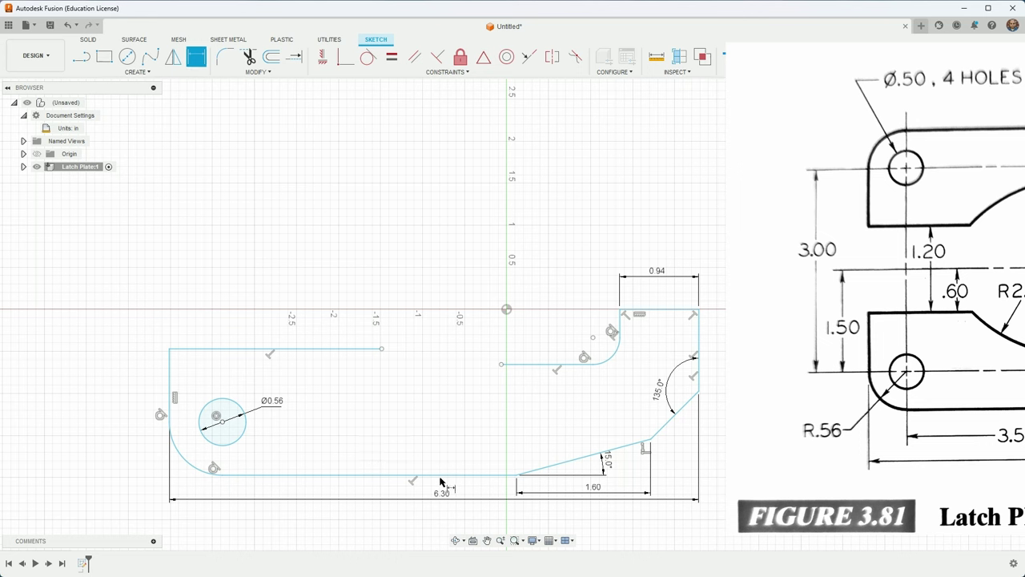
click(280, 405)
double_click(280, 405)
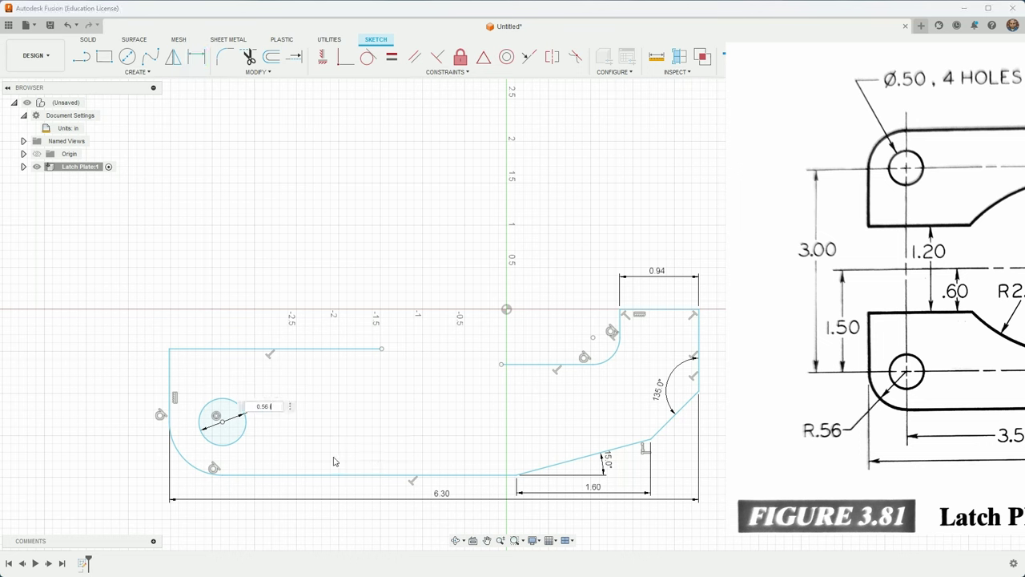
key(Return)
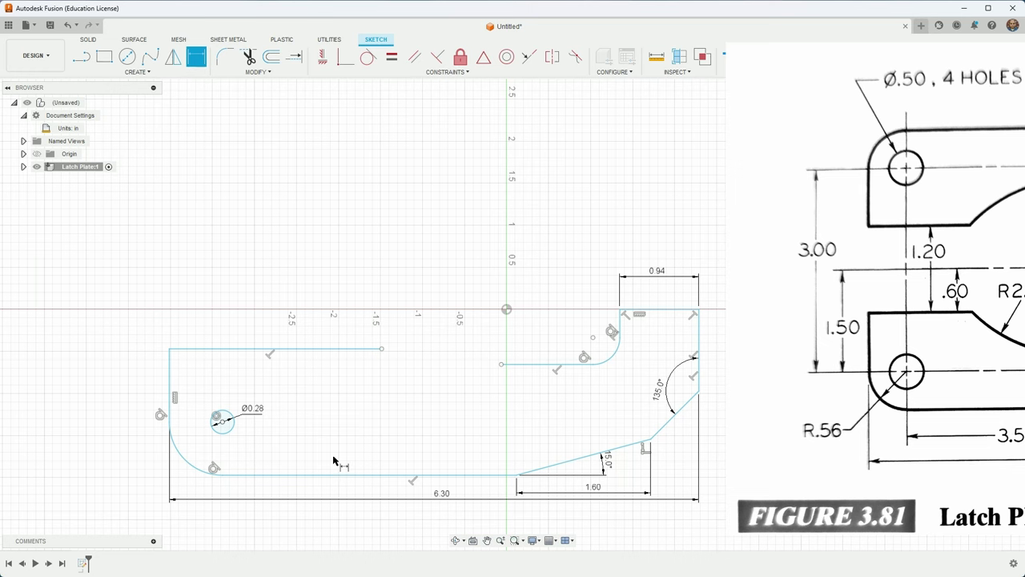
click(127, 56)
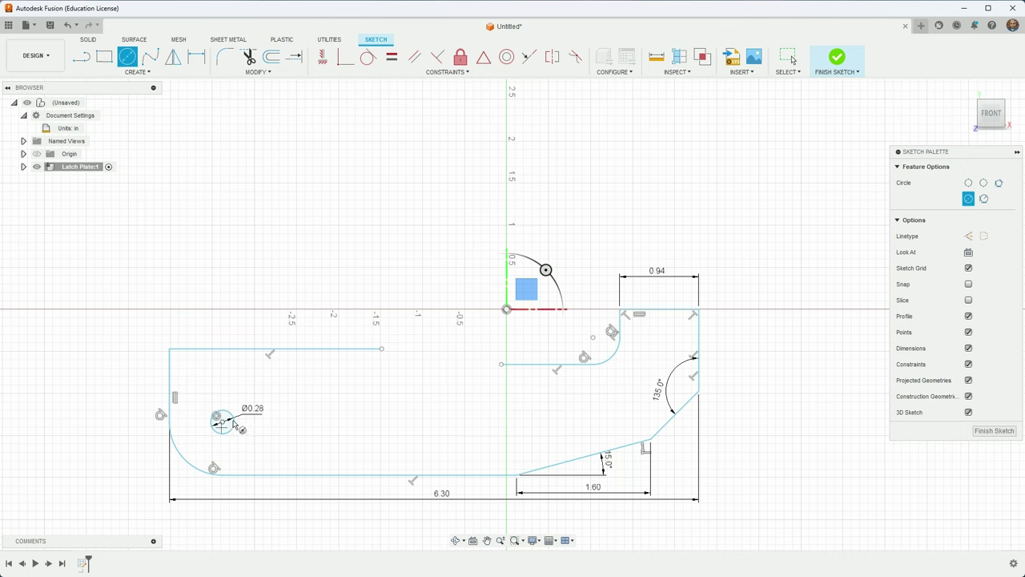
Draw a second, smaller circle centred on the vertical axis near the bottom edge
click(516, 421)
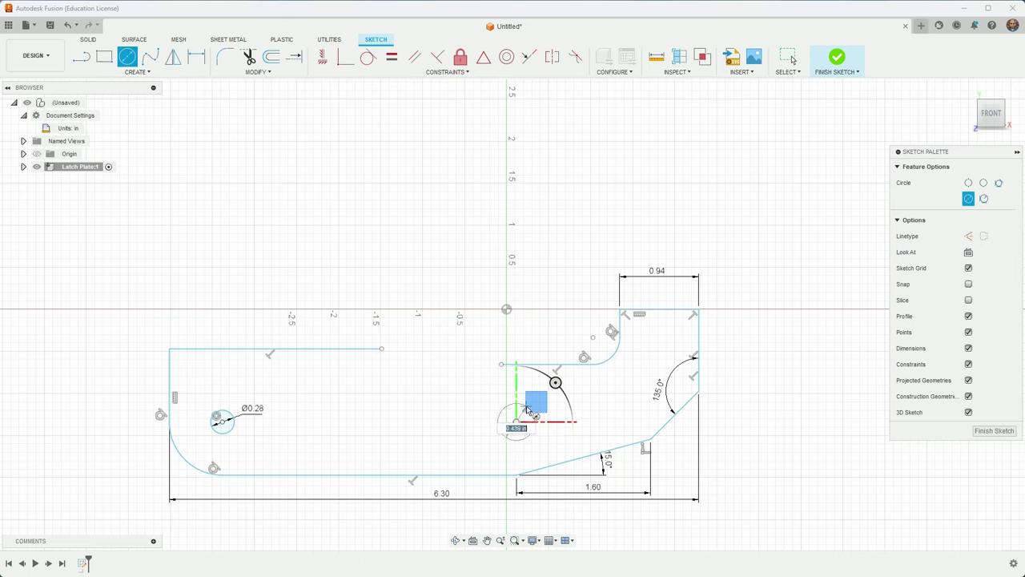
click(516, 439)
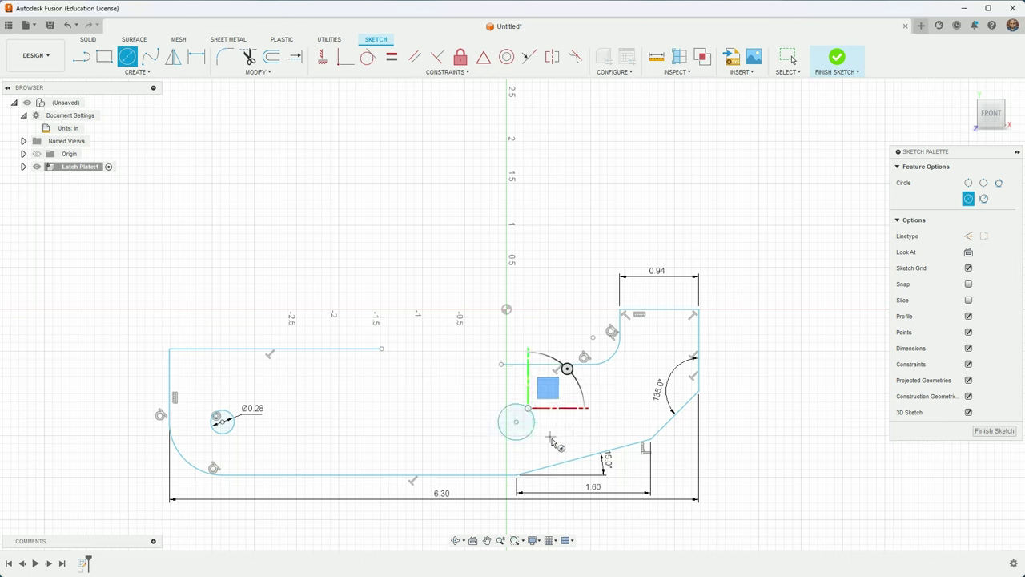
key(Escape)
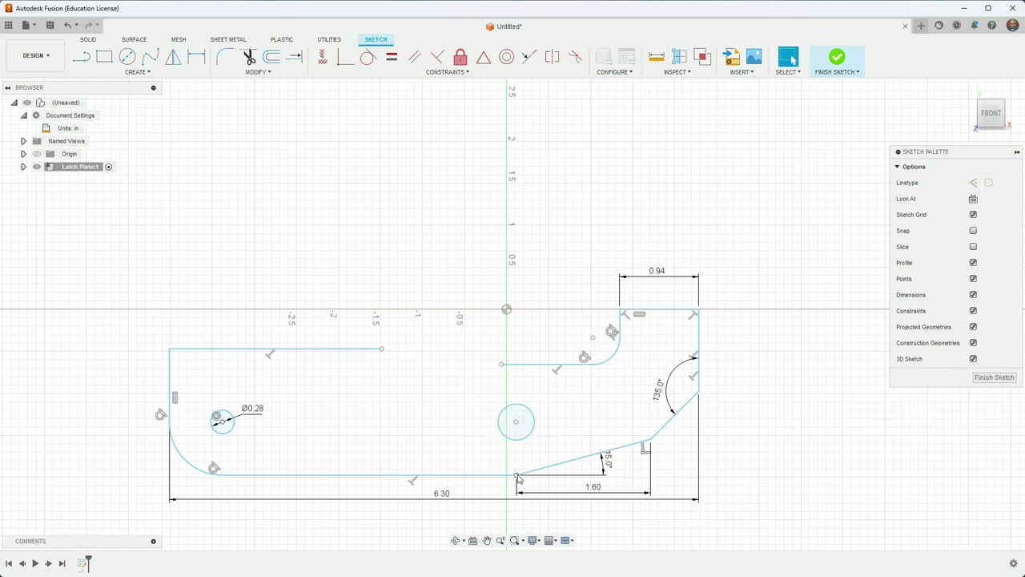
click(517, 425)
click(516, 423)
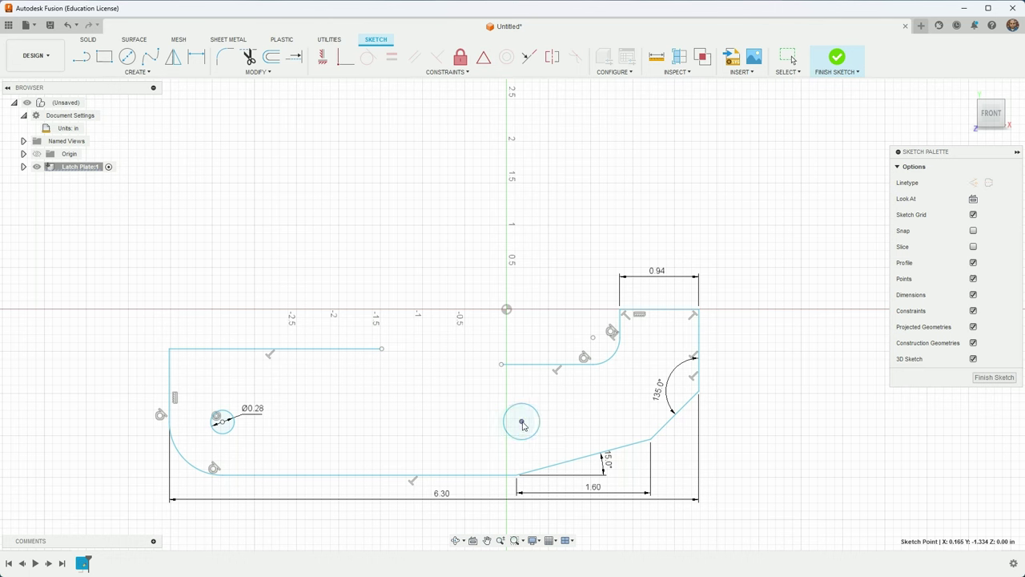
drag(517, 422, 518, 420)
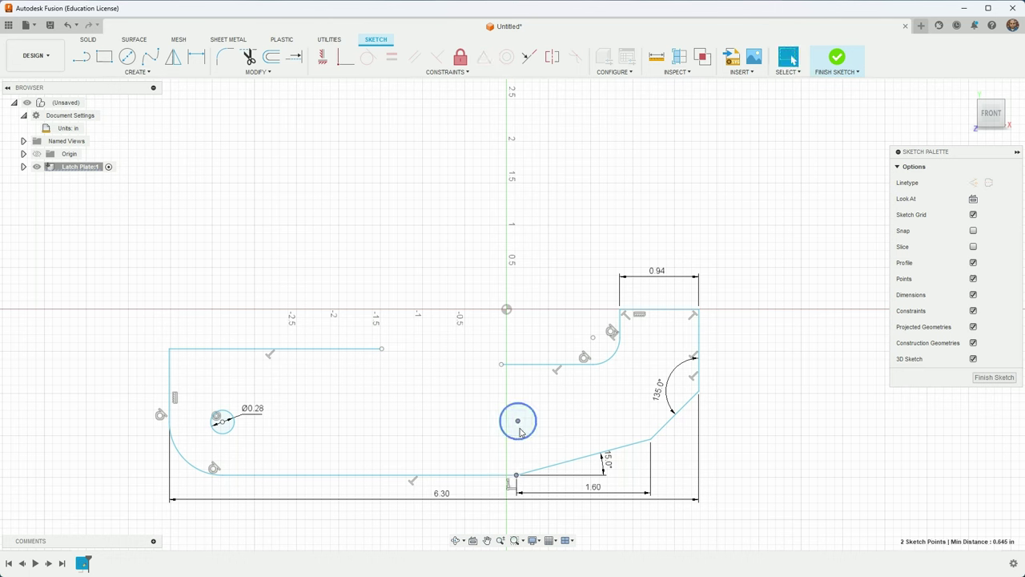
Align the new circle's centre with the bottom line endpoint and with the small hole's centre
shift+click(517, 476)
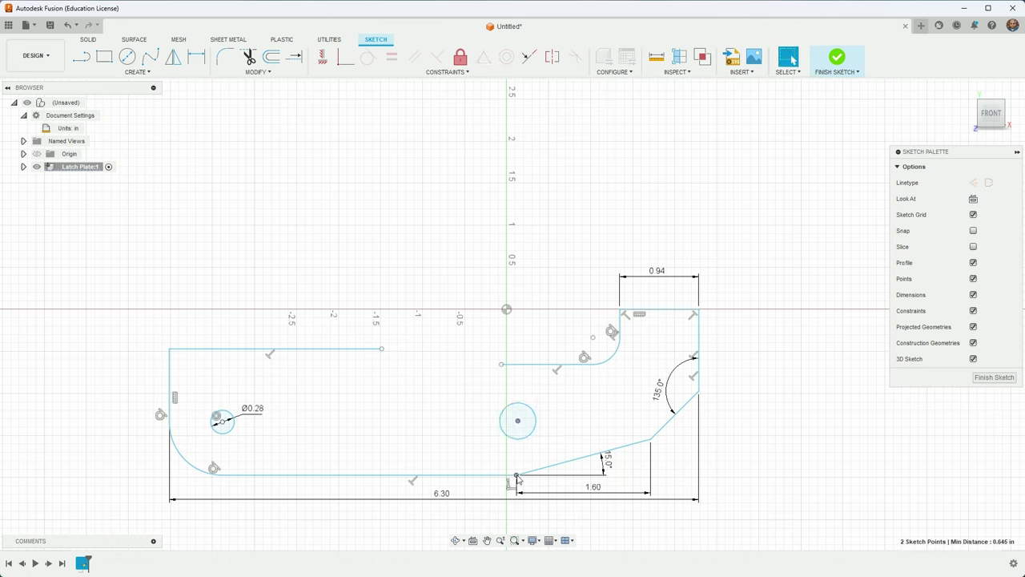
click(321, 60)
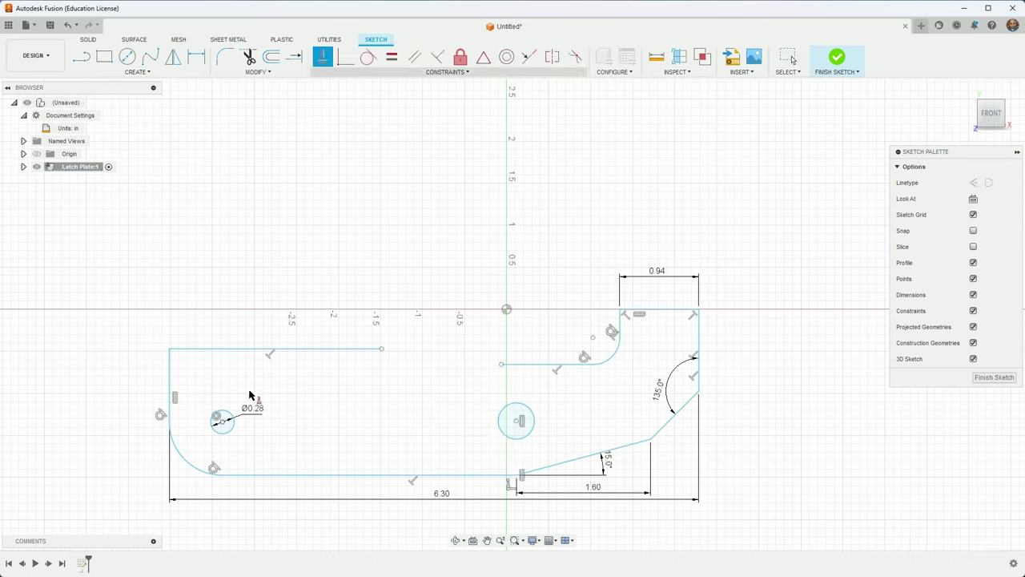
click(223, 424)
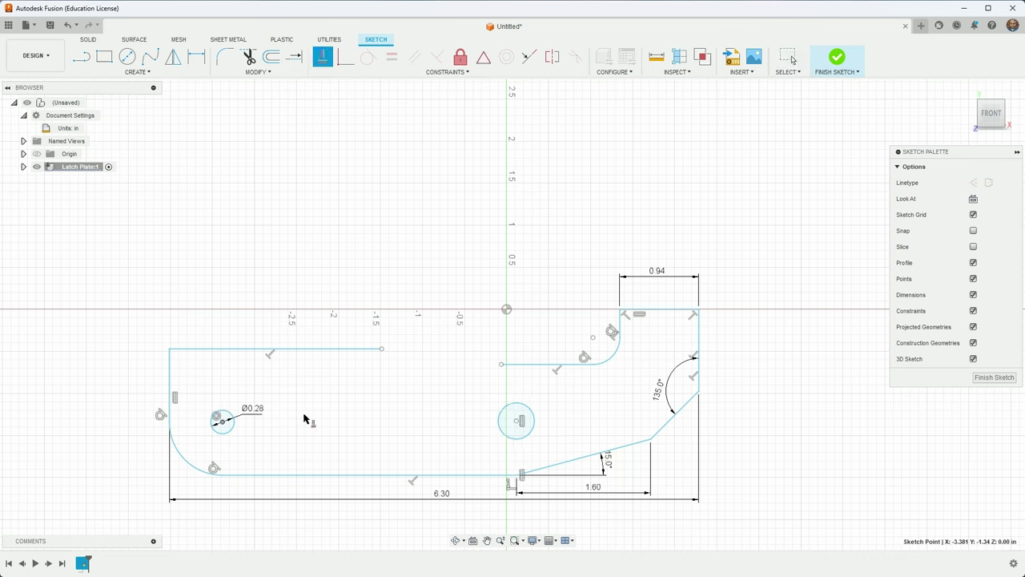
click(519, 422)
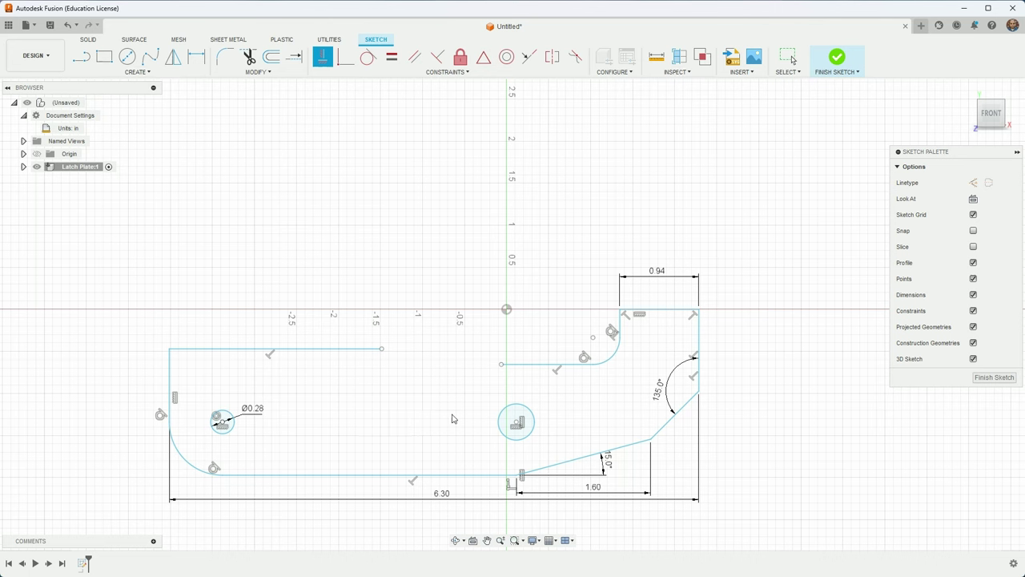
key(Escape)
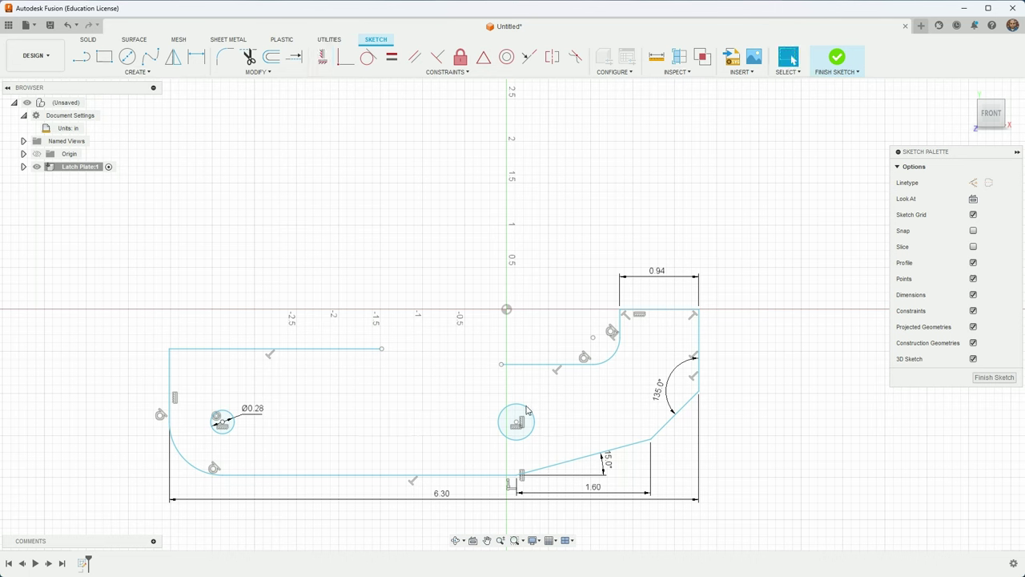
click(526, 410)
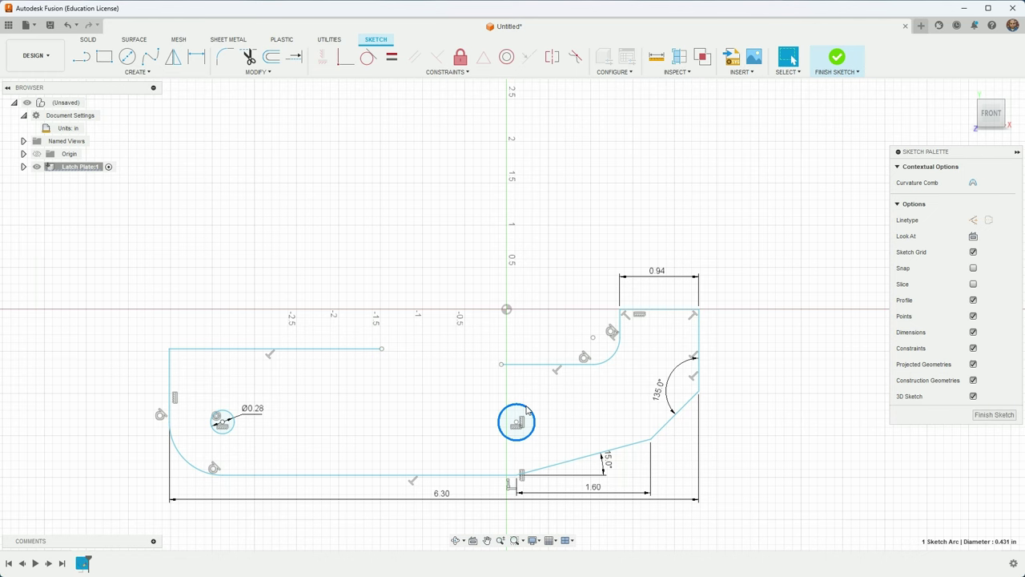
Change the left hole's diameter from 0.28 to 0.5 in
double_click(252, 408)
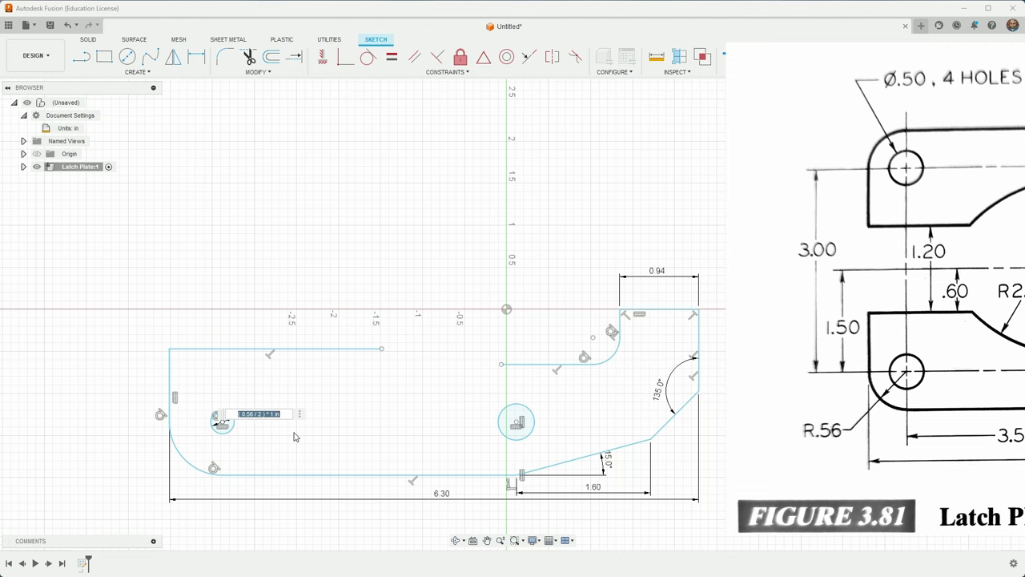
text(0.5)
key(Return)
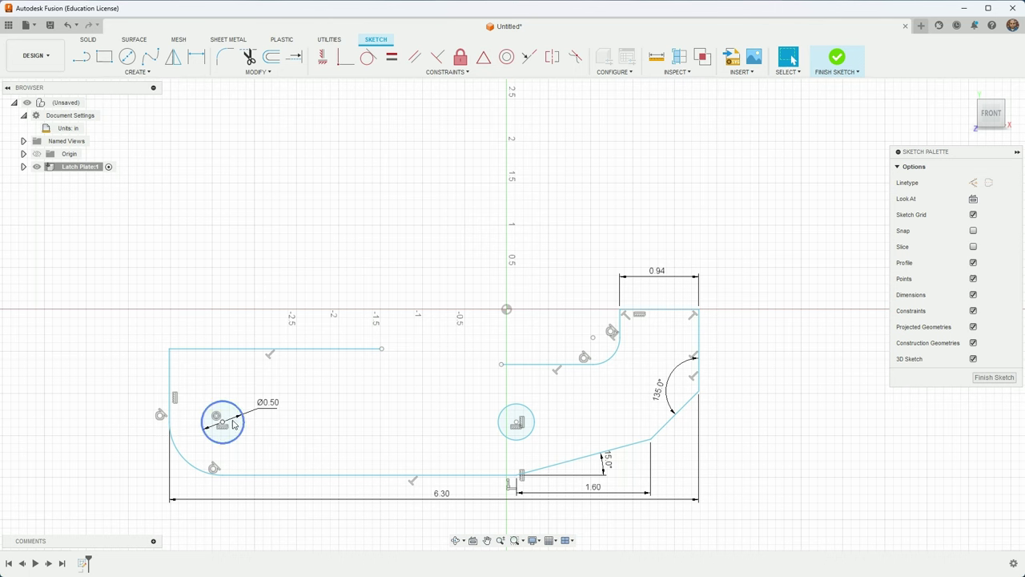
Constrain the right hole equal to the left hole and test it by nudging
click(534, 412)
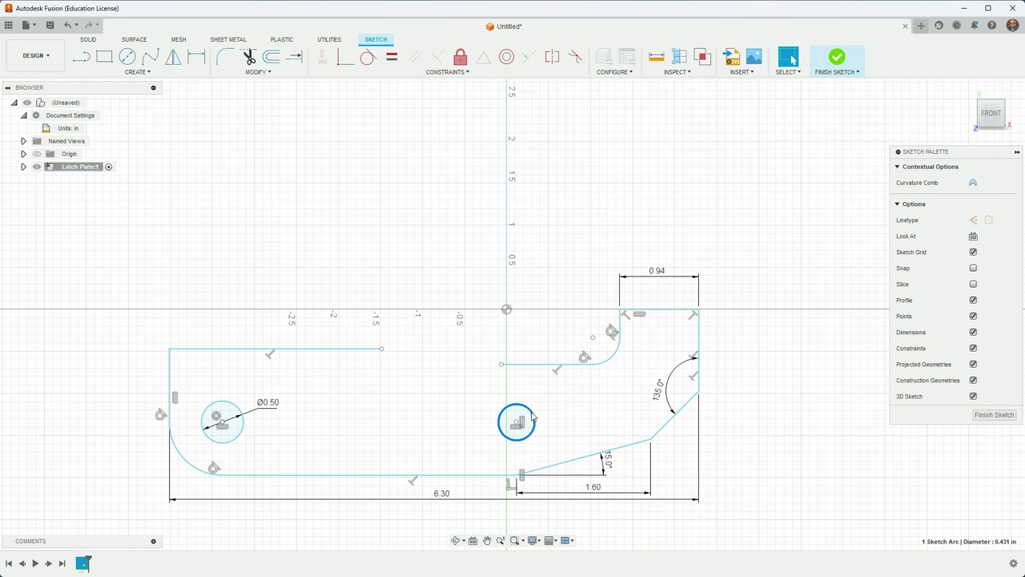
key(equal)
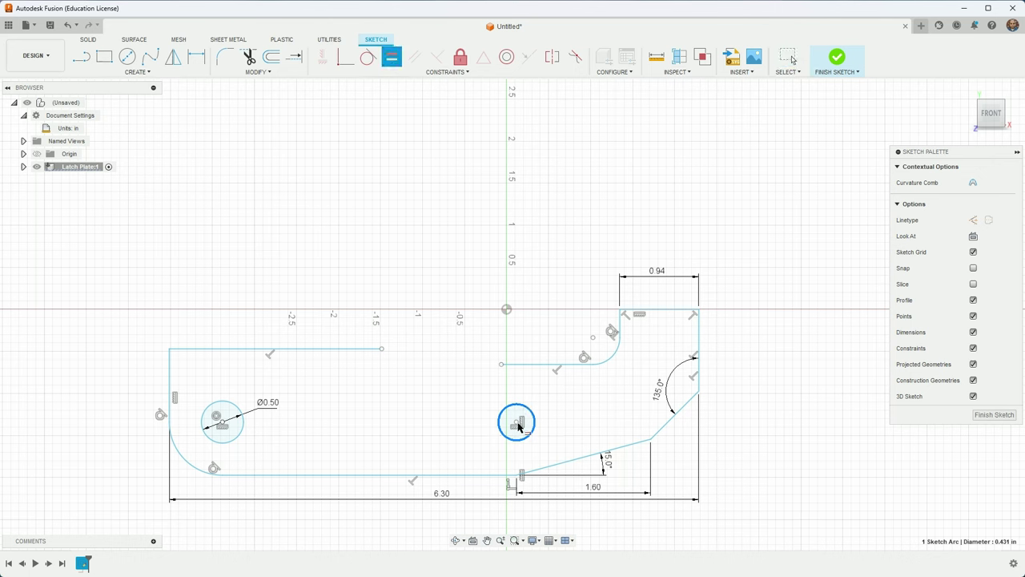
click(240, 418)
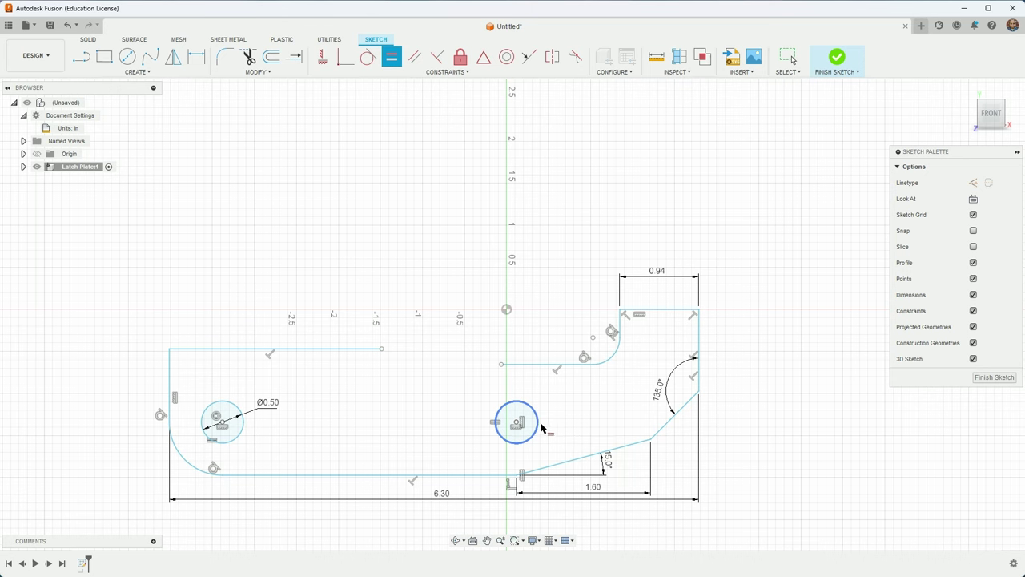
key(Escape)
mouse_move(539, 419)
mouse_down()
mouse_move(528, 420)
mouse_move(544, 416)
mouse_up()
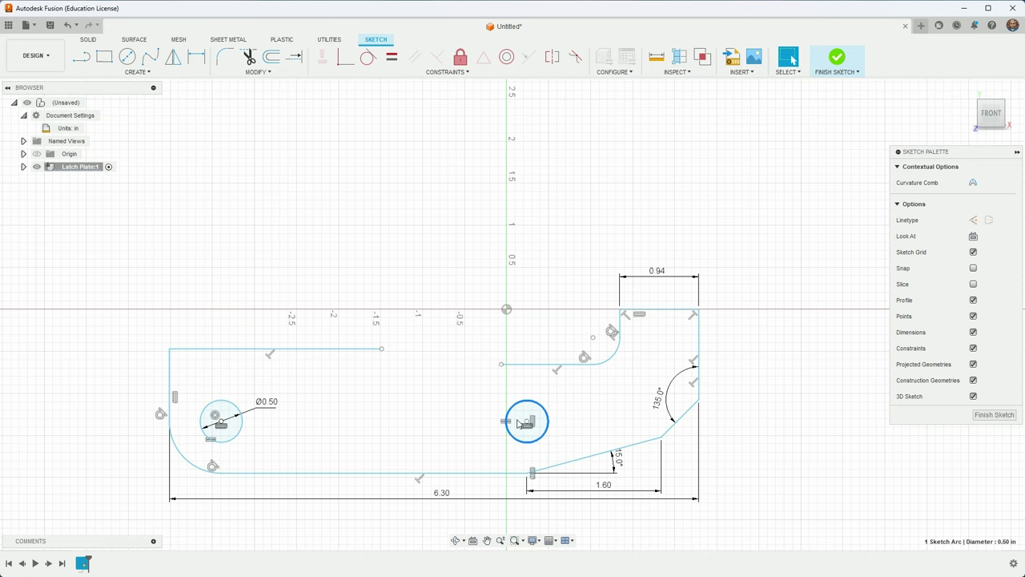
Dimension the lower-left fillet radius as 0.56
click(189, 462)
key(d)
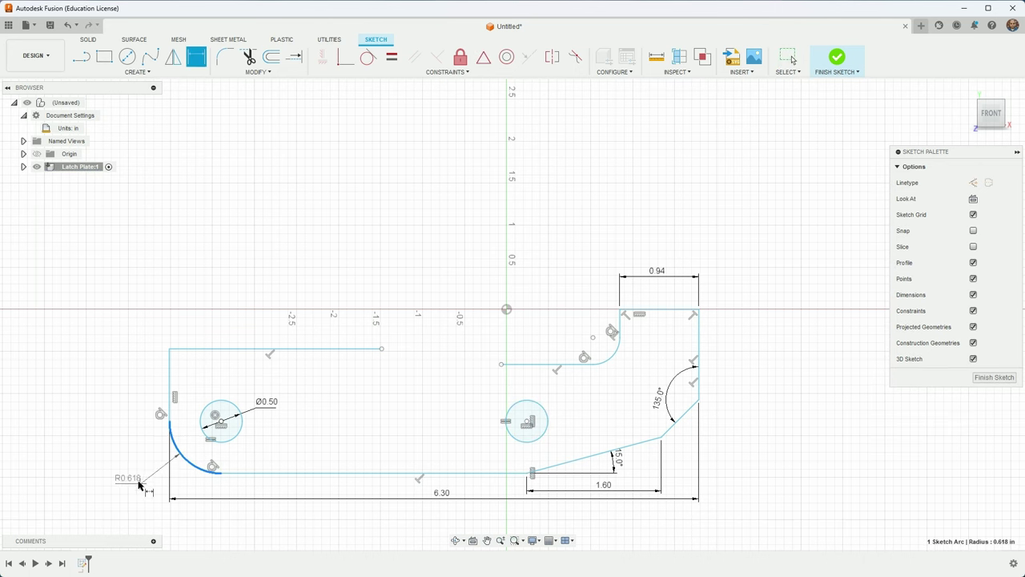
click(132, 478)
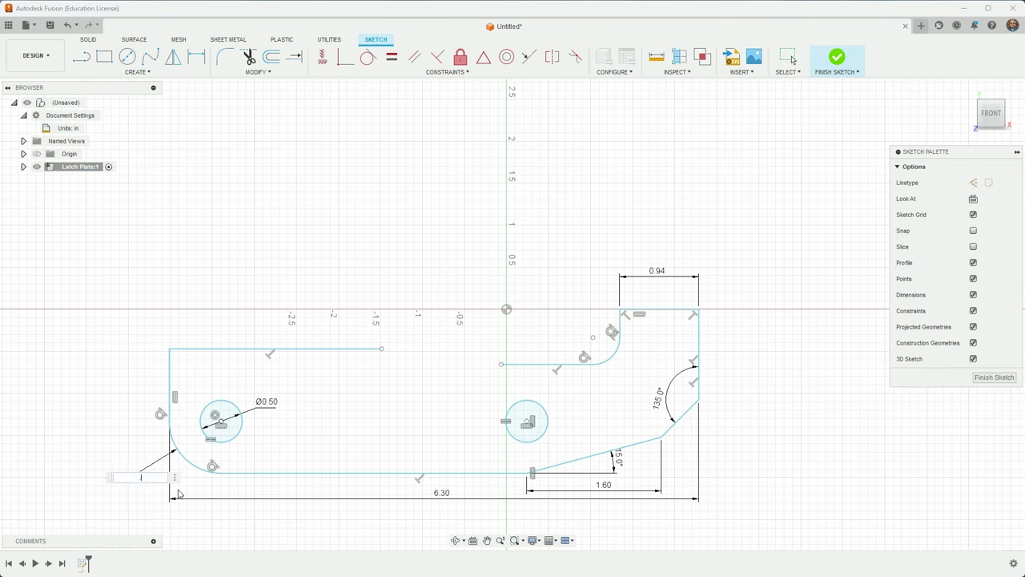
text(.56)
key(Return)
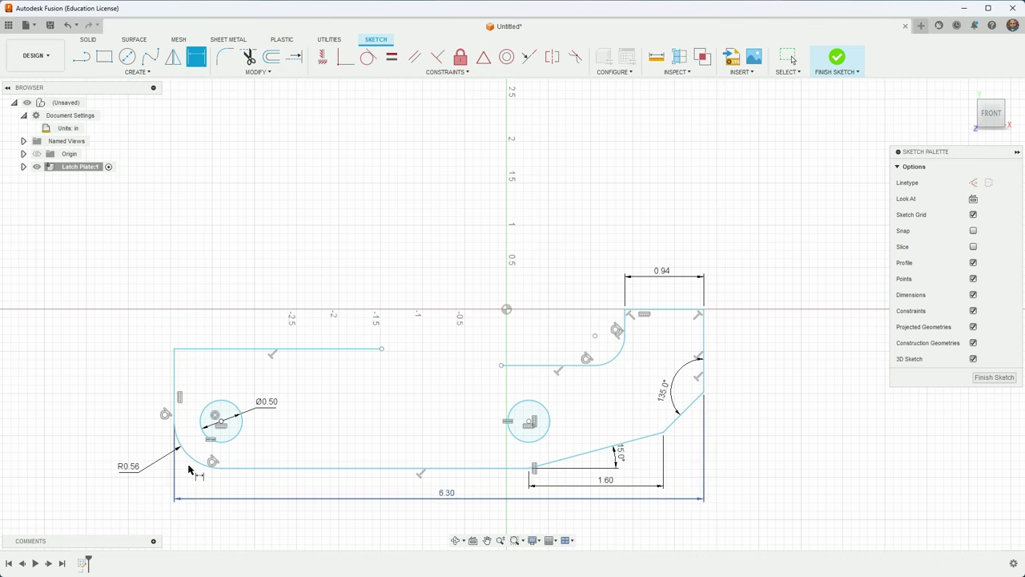
Set the vertical distance from the top corner to the fillet endpoint at 1.50
click(626, 309)
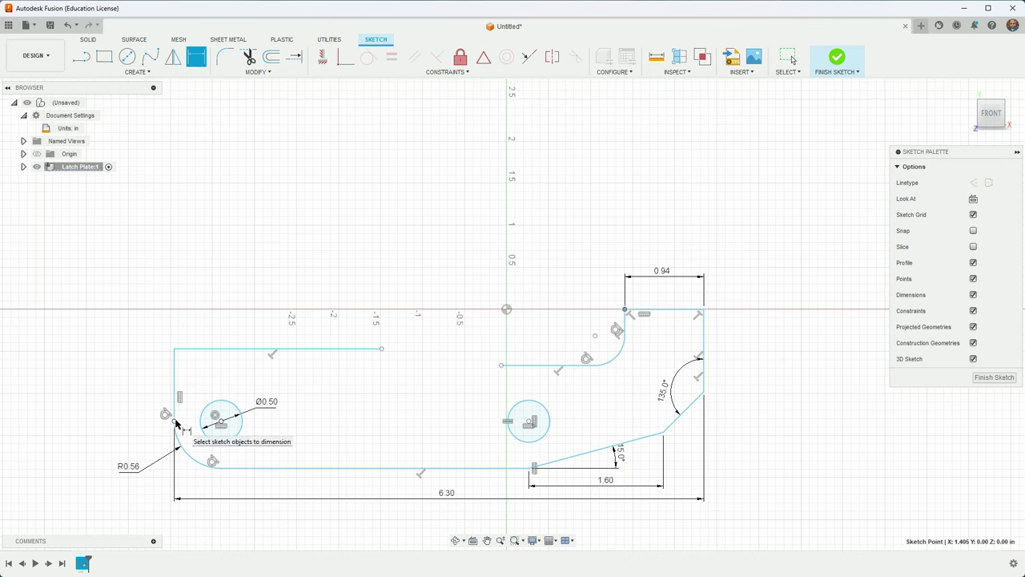
click(175, 421)
click(137, 388)
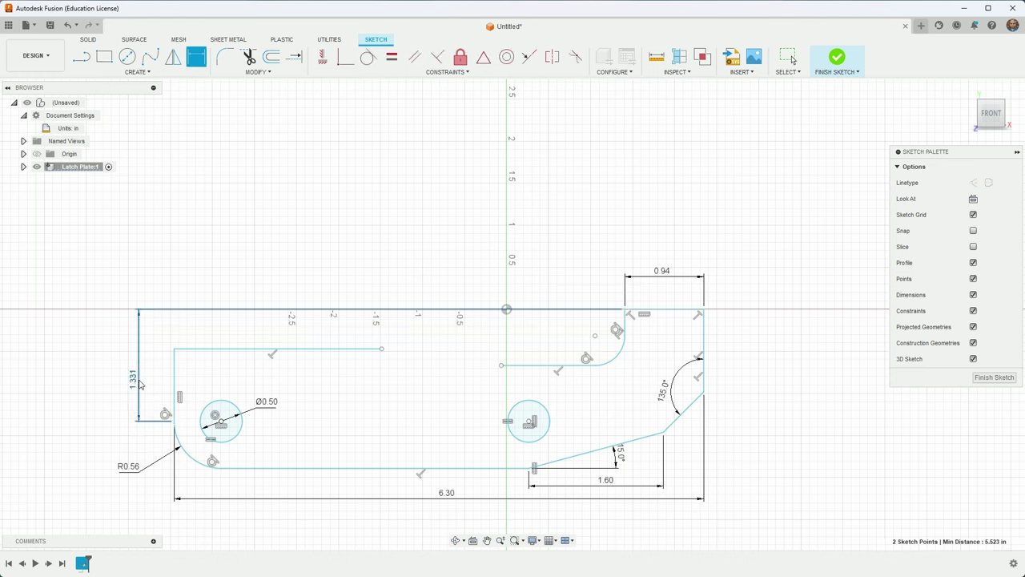
key(Return)
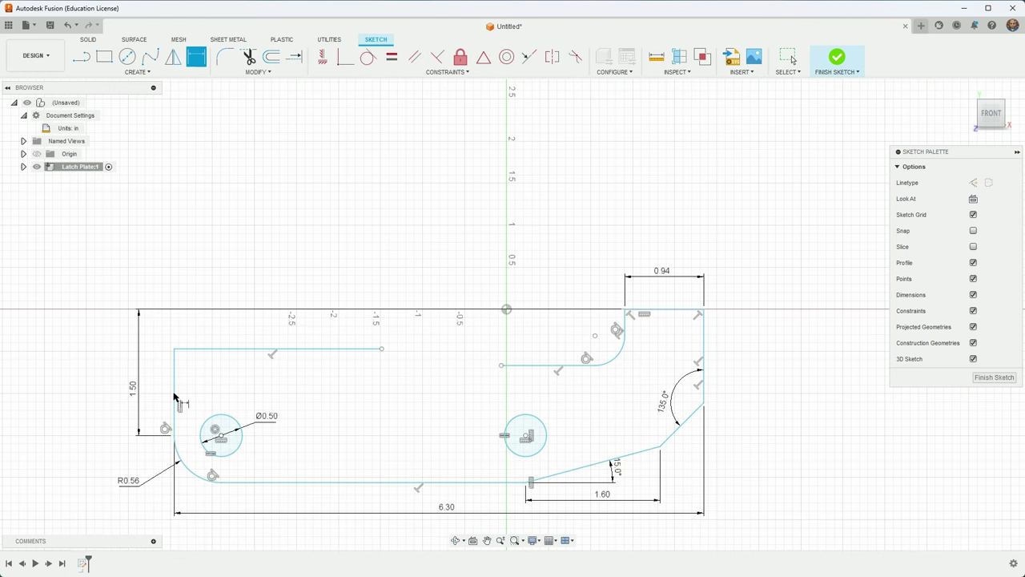
Align the left hole's centre with the fillet endpoint, then select the left and upper edges
click(222, 429)
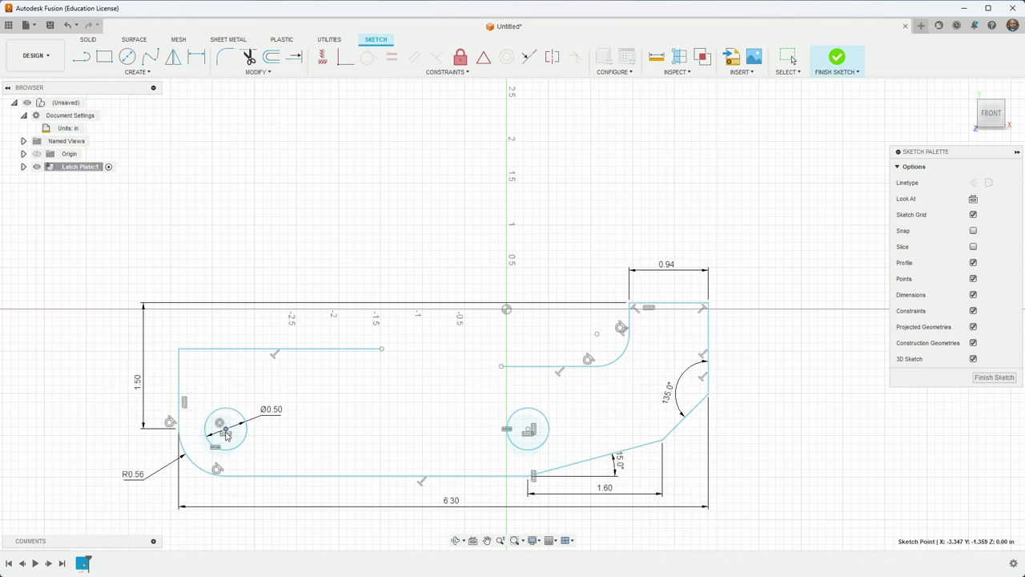
shift+click(178, 430)
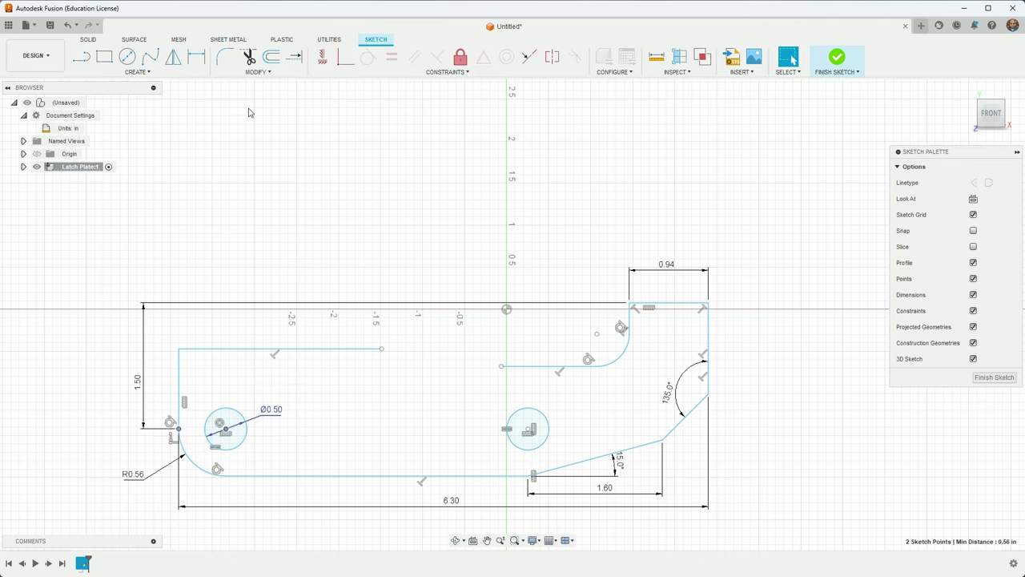
click(323, 60)
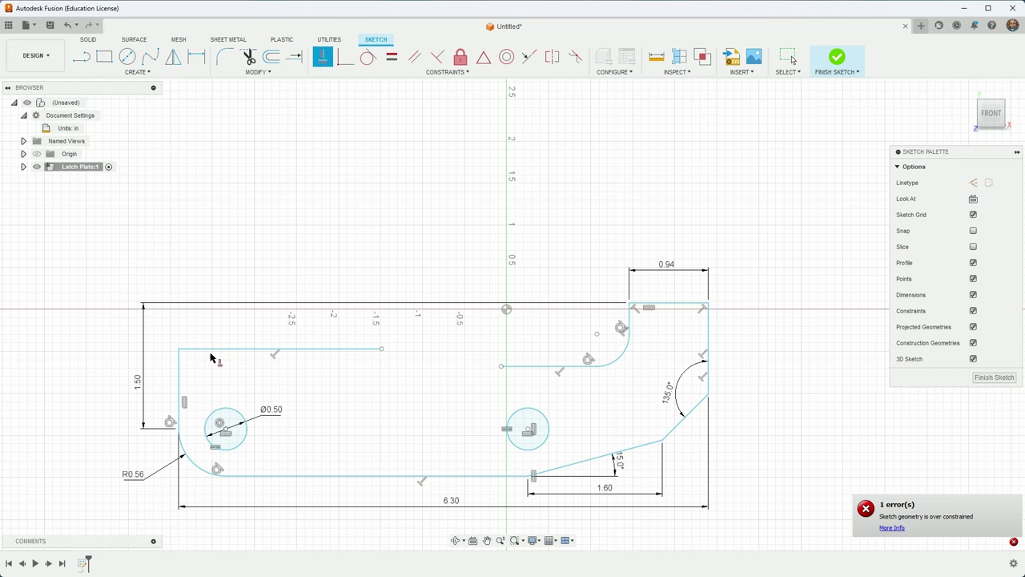
click(176, 376)
click(245, 350)
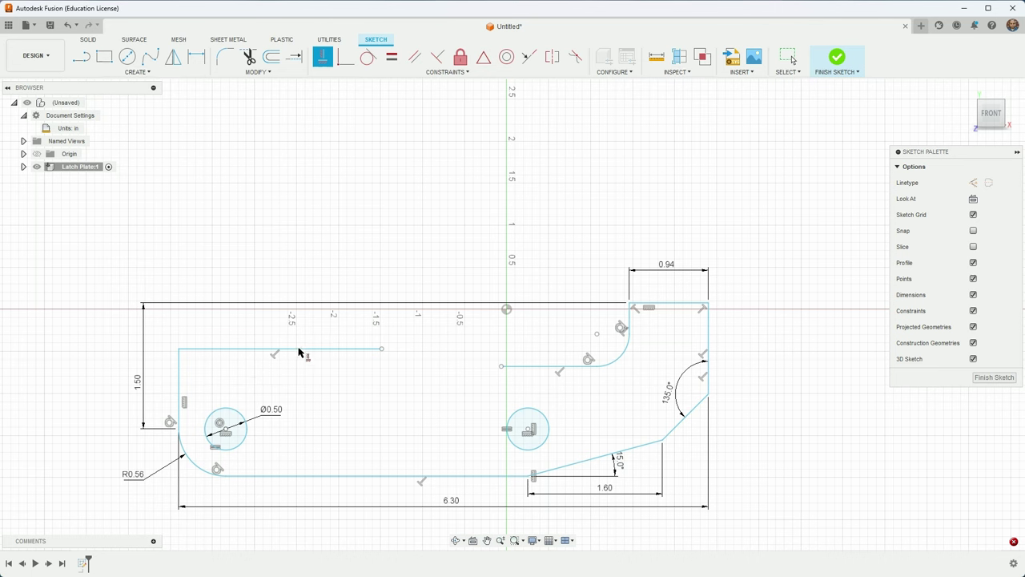
Dimension the left and right inner lines 0.60 and 0.80 in below the top edge
key(Escape)
key(d)
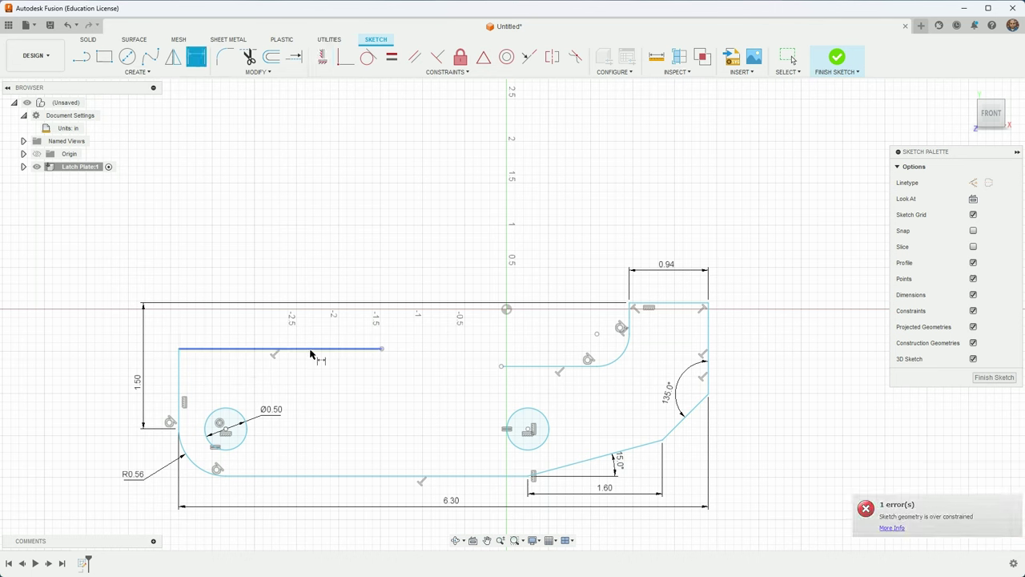
click(312, 348)
click(631, 303)
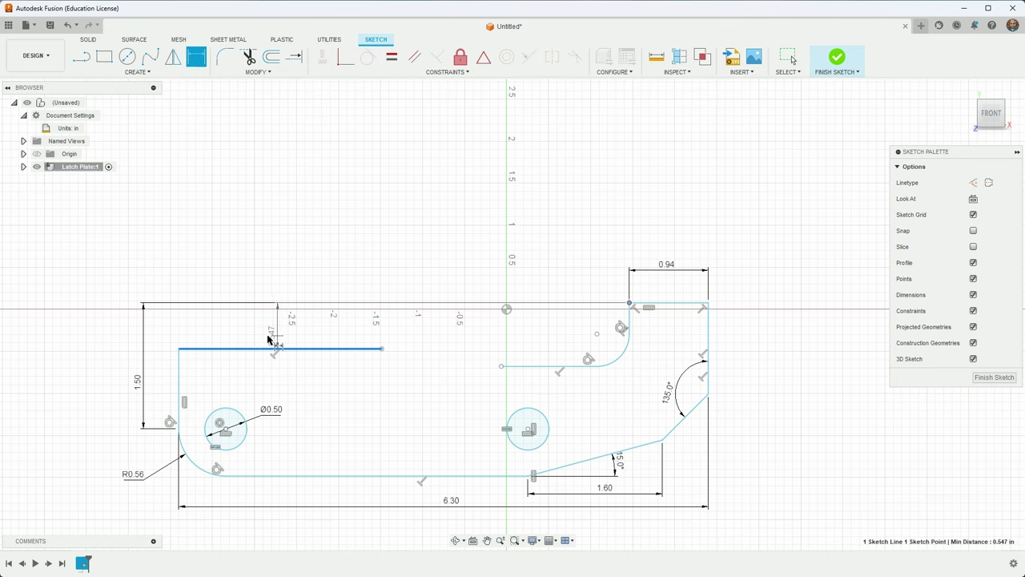
click(275, 334)
text(0.6)
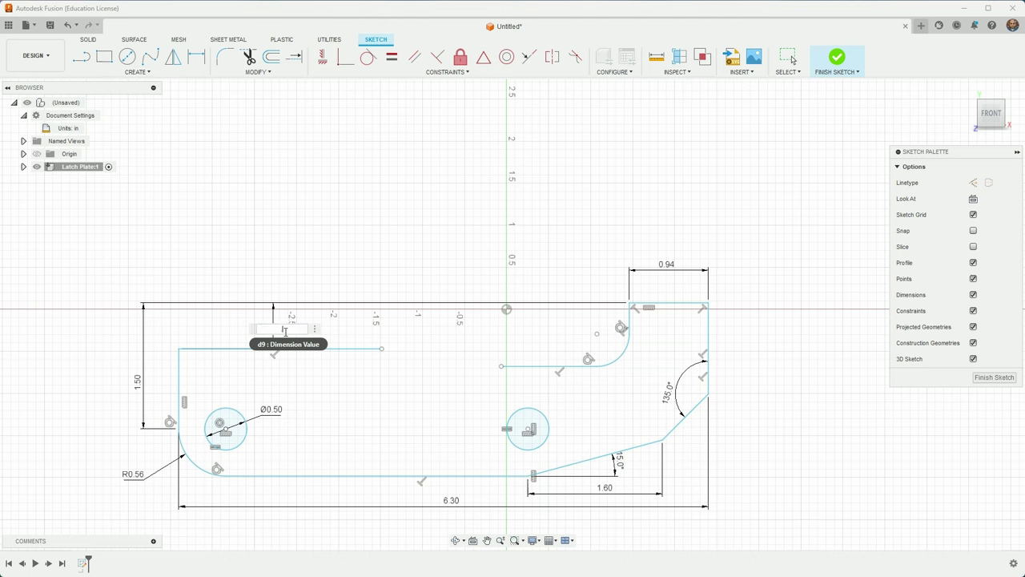
key(Return)
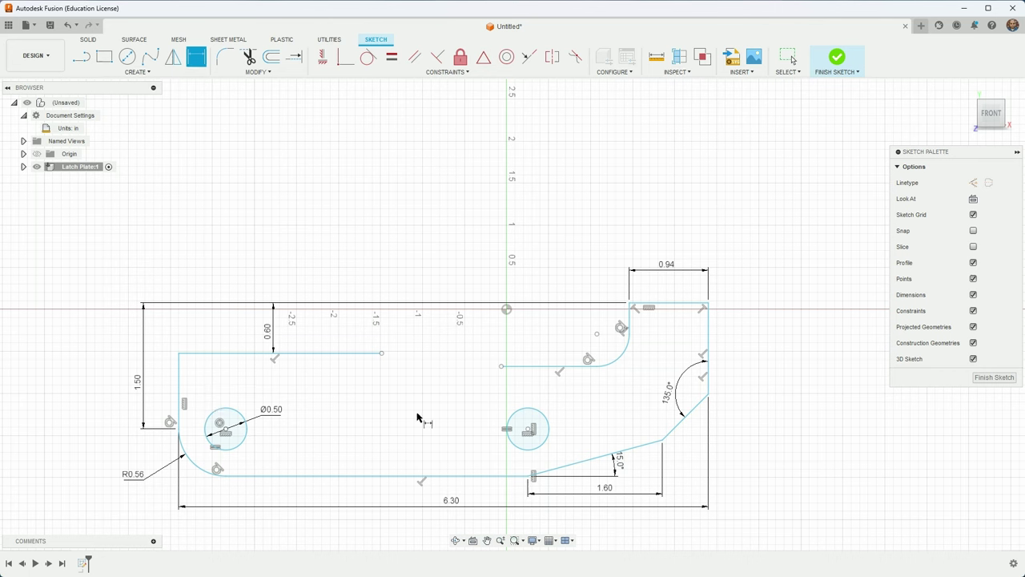
click(558, 366)
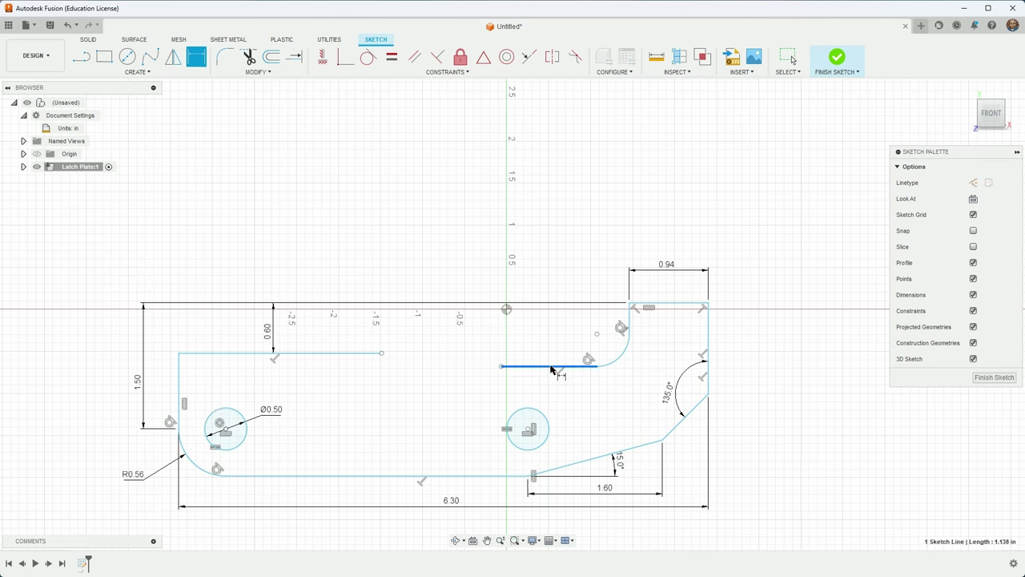
click(632, 302)
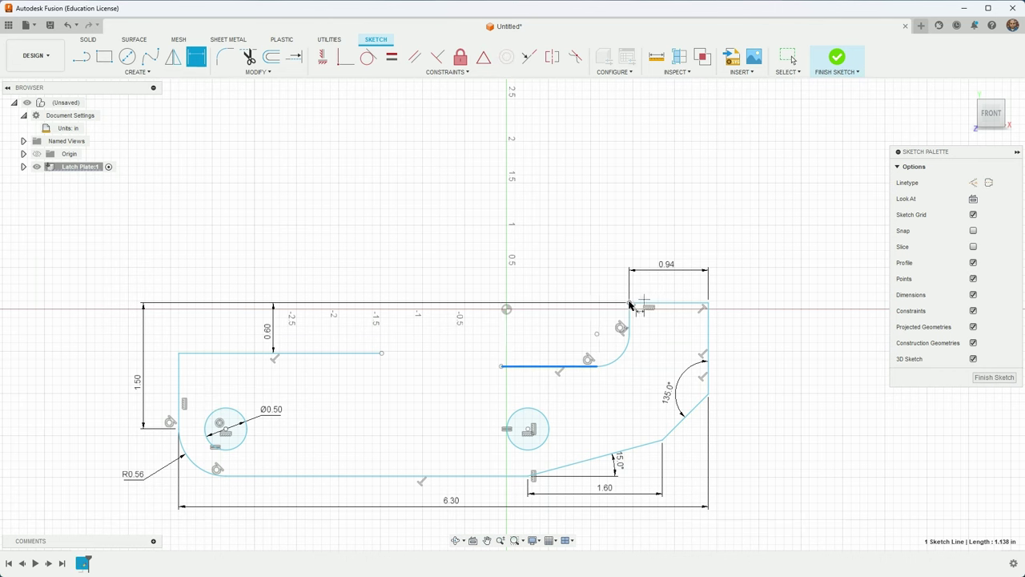
click(529, 332)
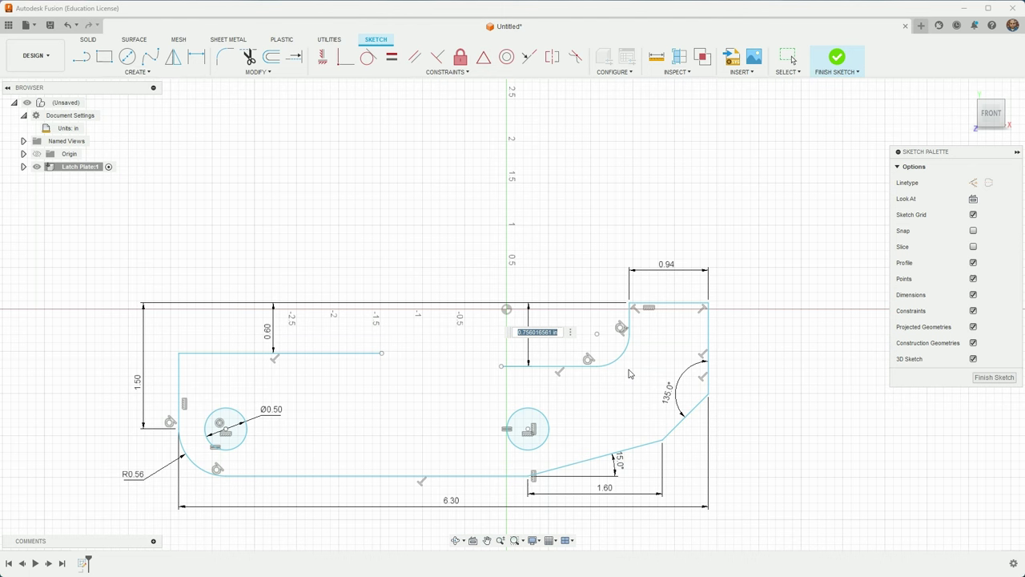
text(0.8)
key(Return)
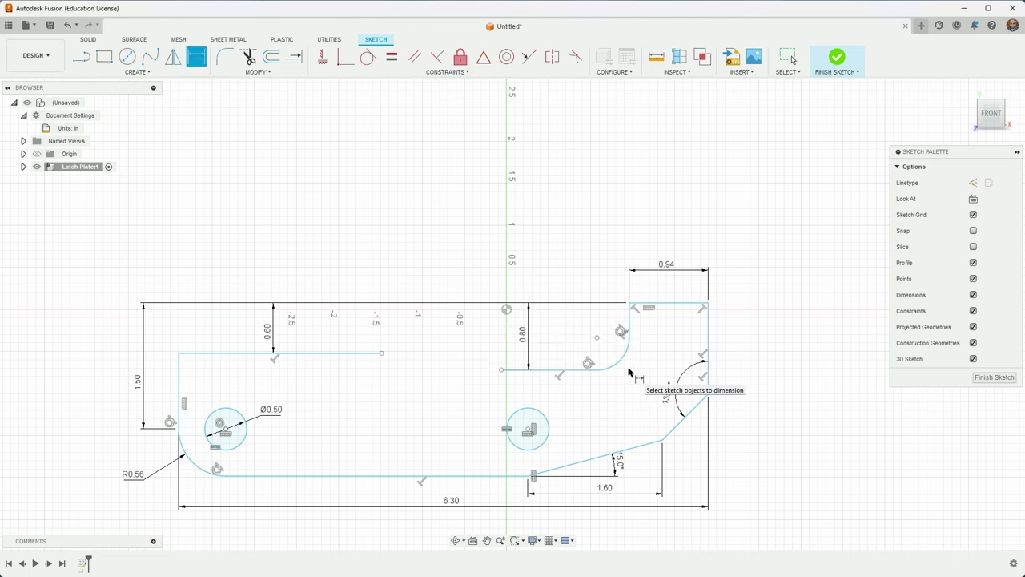
Set the inner corner arc radius to 0.25 in
click(622, 357)
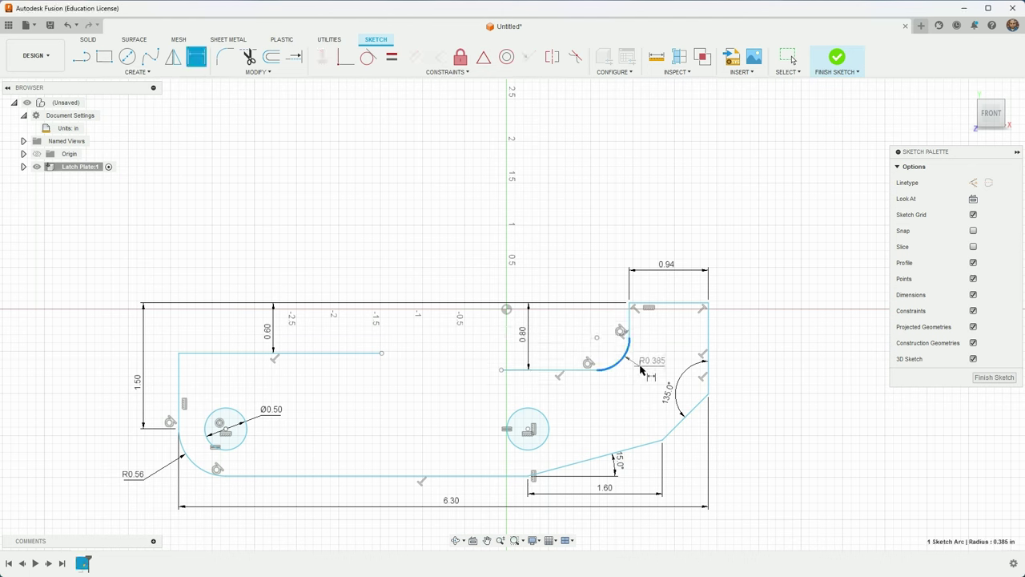
click(645, 370)
key(BackSpace)
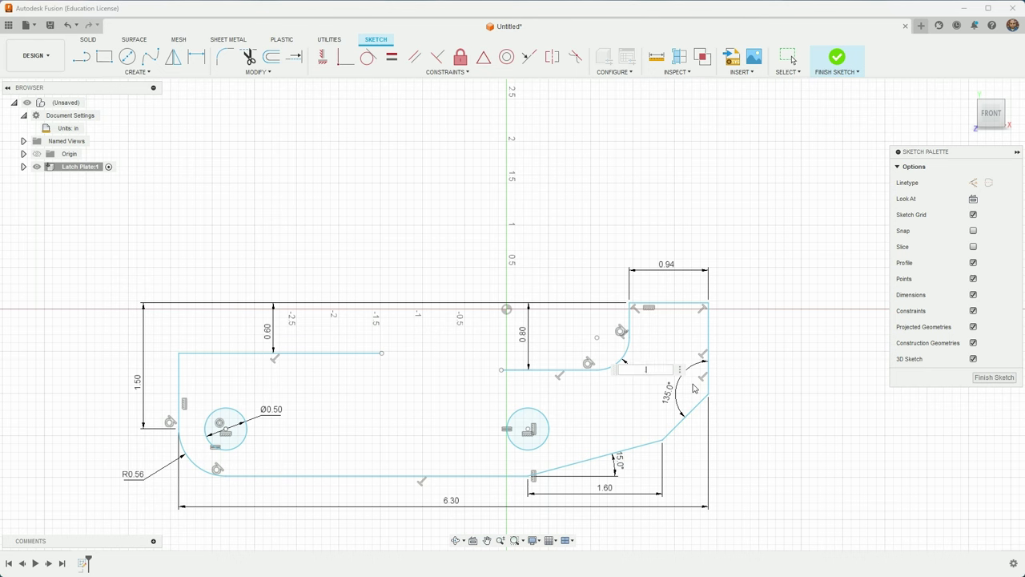
text(.25)
key(Return)
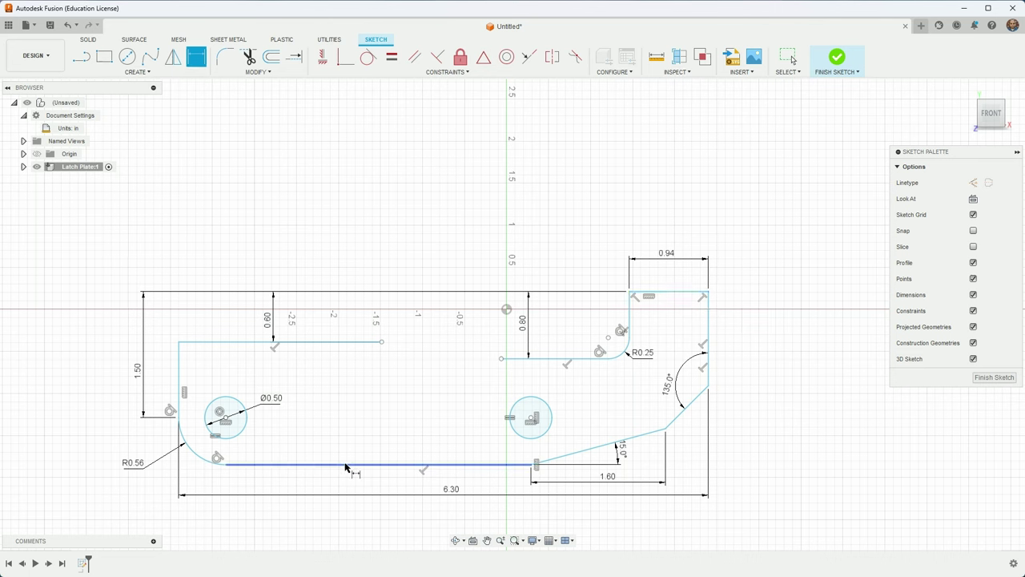
Dimension the distance between the left and right hole centres as 3.5 in
click(226, 418)
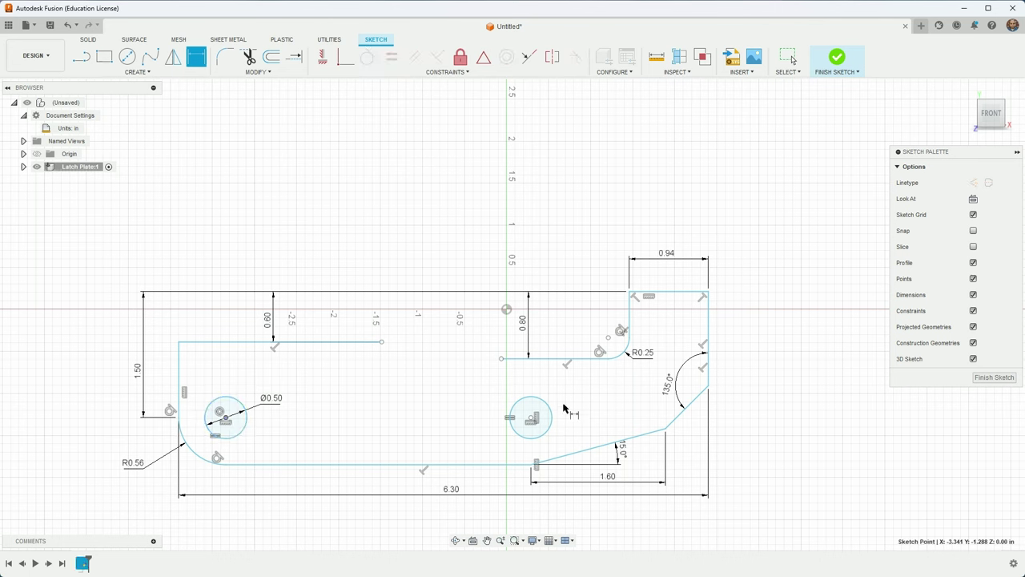
click(533, 418)
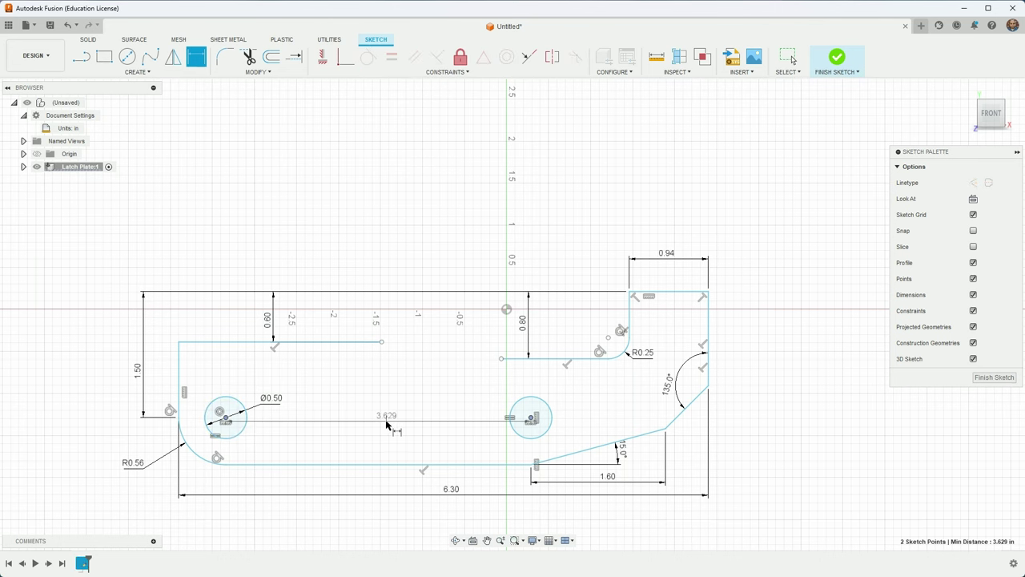
click(391, 416)
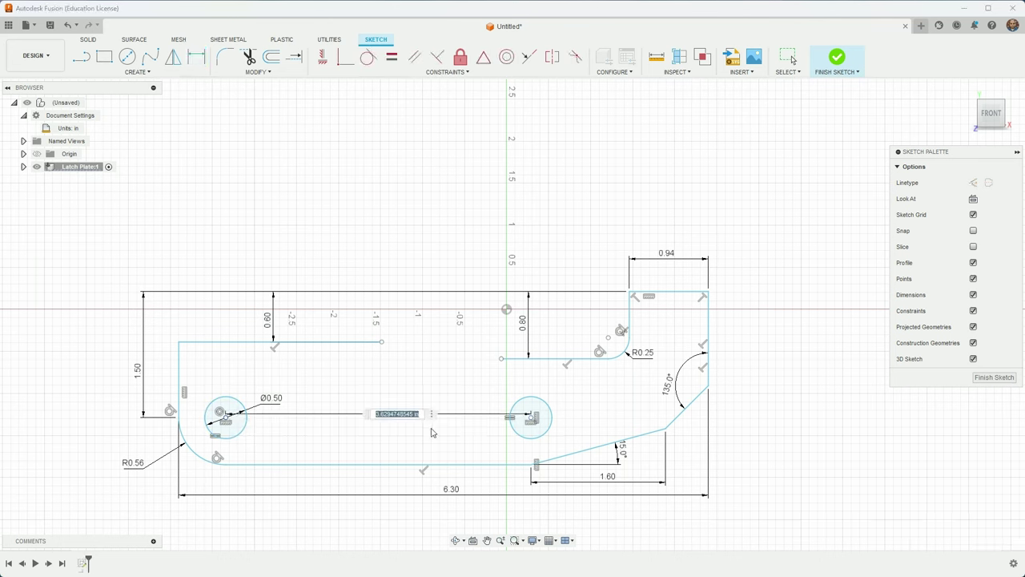
text(3.5)
key(Return)
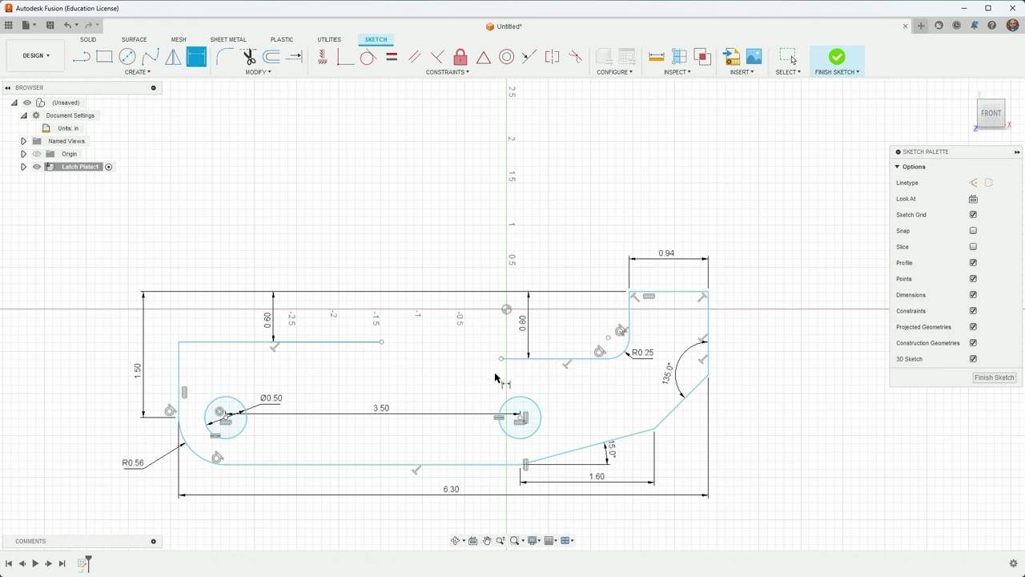
key(Escape)
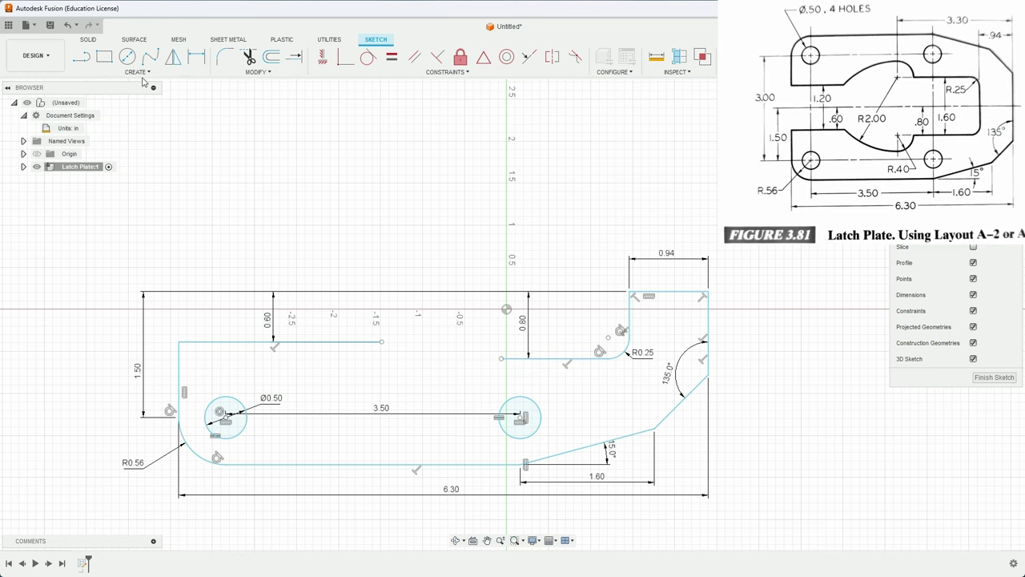
Draw a small three-point arc at the left end of the inner step line
click(138, 73)
mouse_move(138, 118)
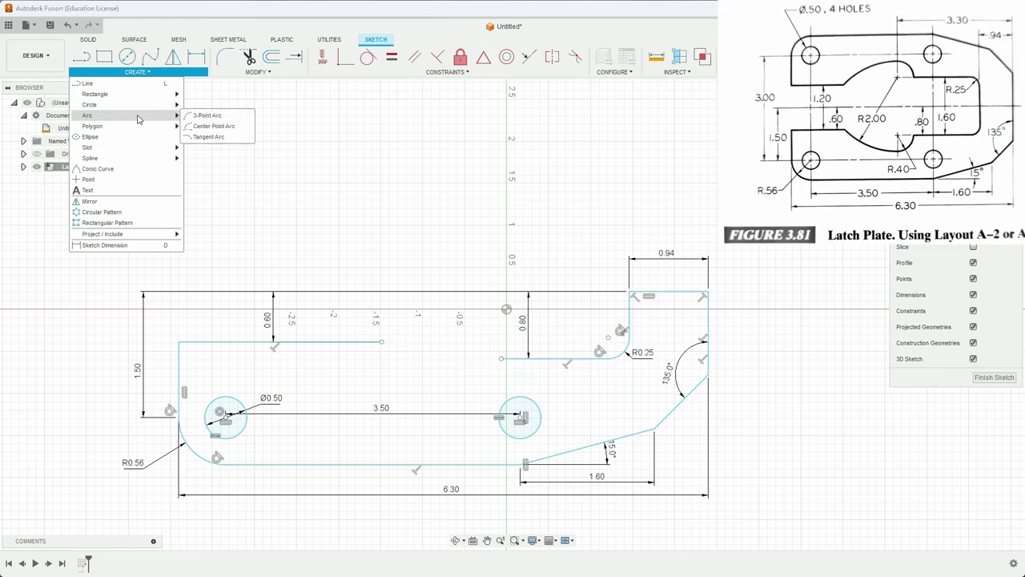
click(215, 117)
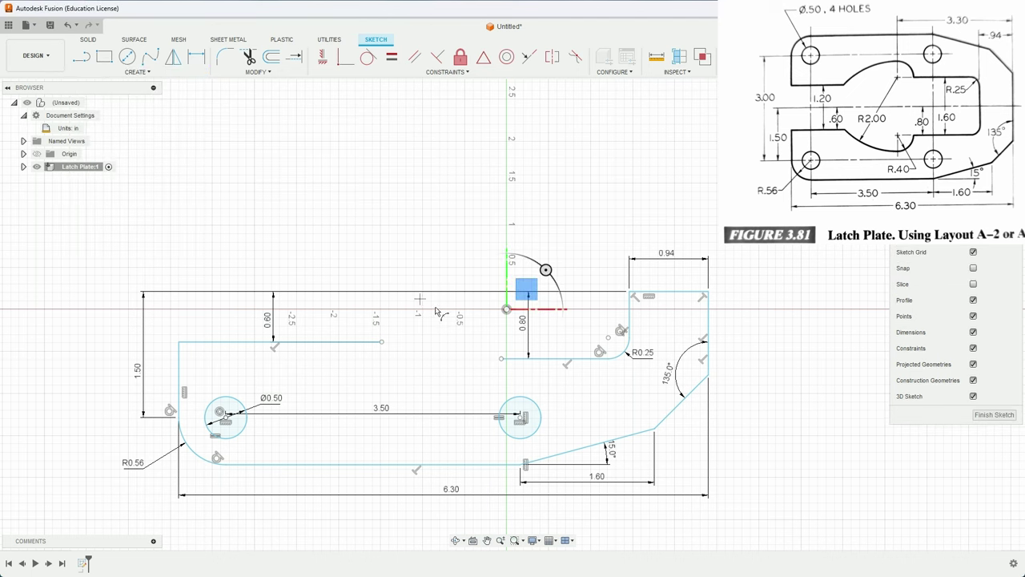
click(501, 359)
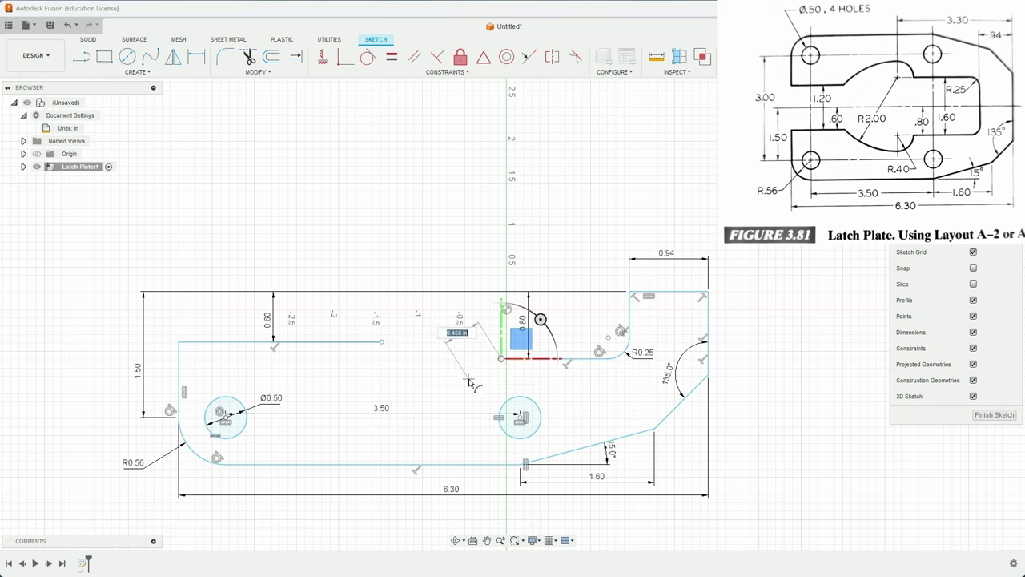
drag(501, 359, 474, 382)
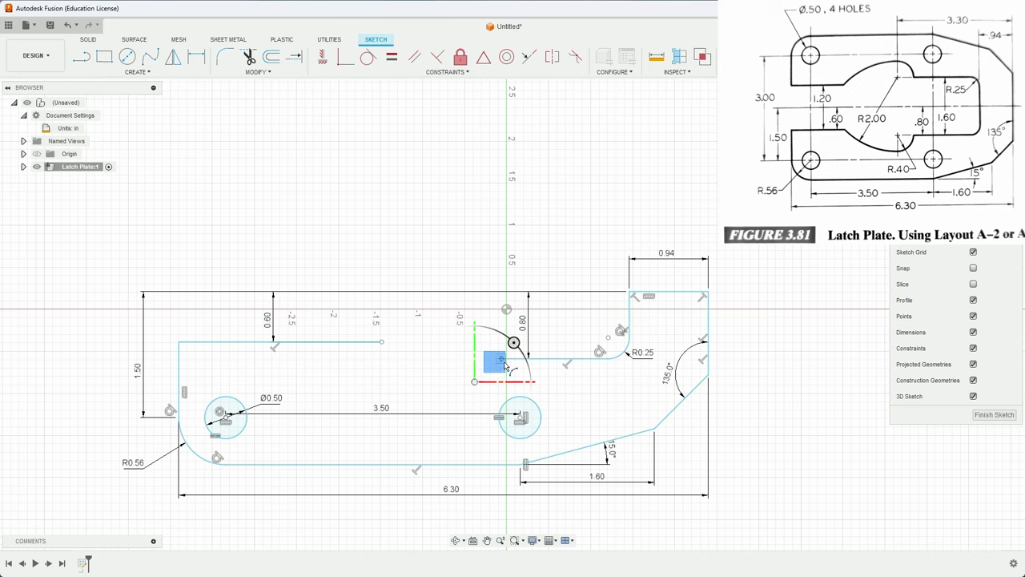
drag(484, 352, 501, 373)
key(Delete)
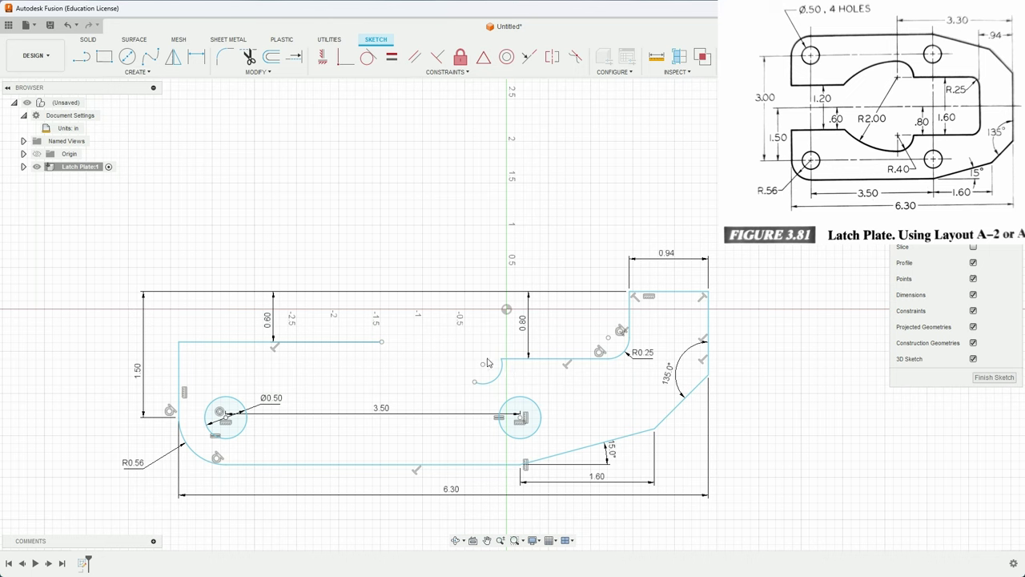
Align the small arc's centre with the inner line's endpoint using Horizontal/Vertical
click(483, 365)
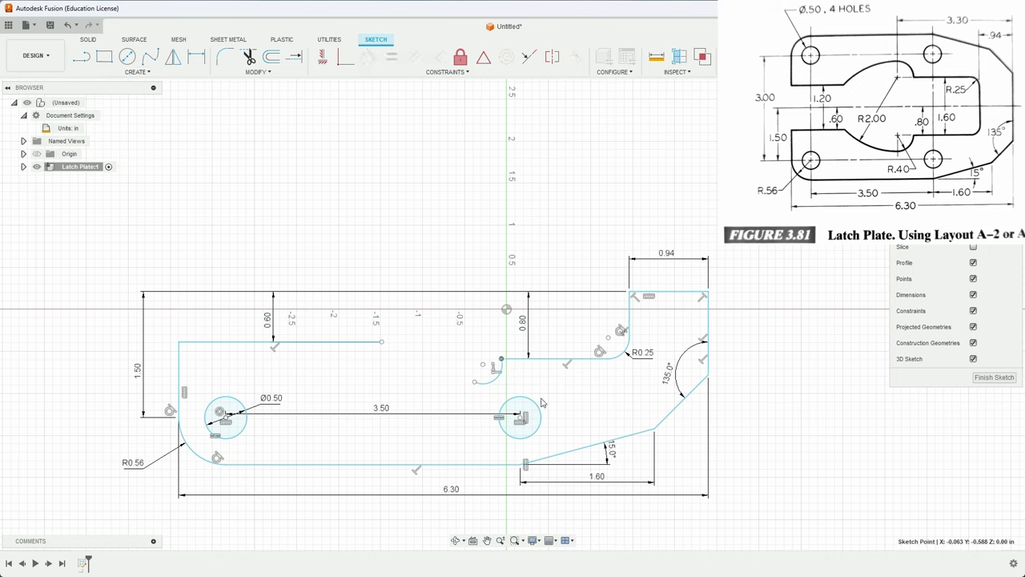
click(495, 374)
shift+click(490, 373)
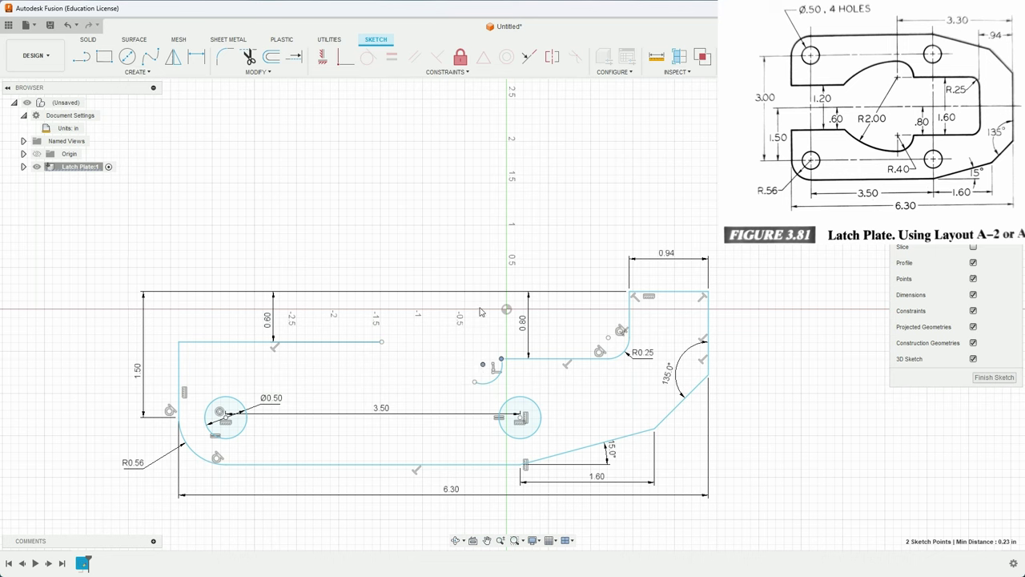
click(322, 56)
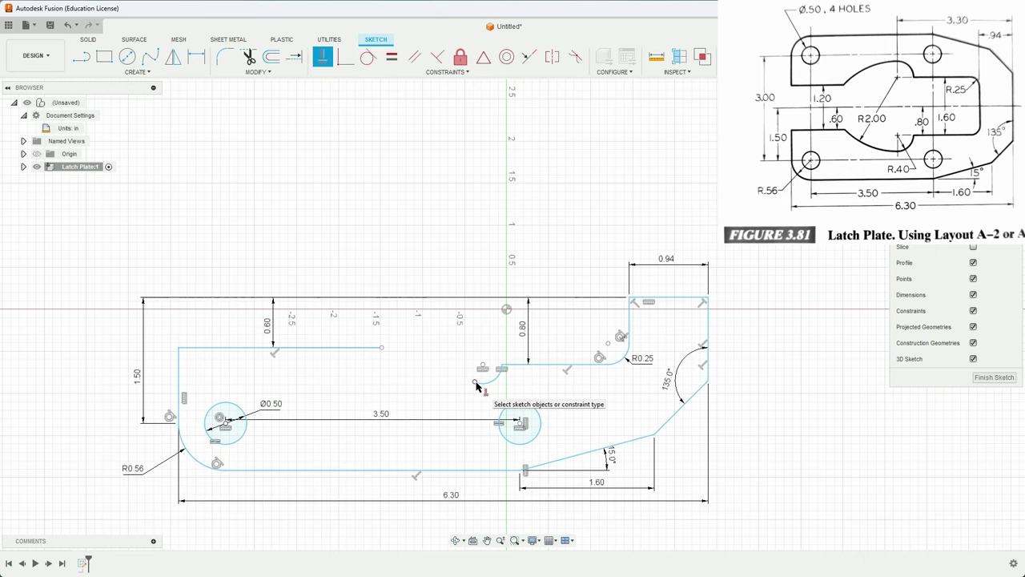
key(Escape)
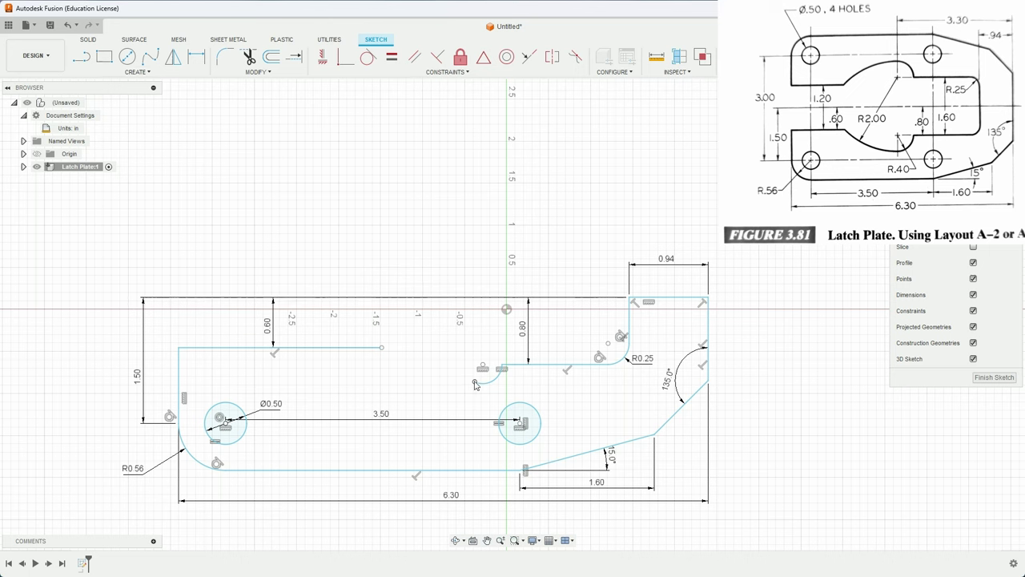
Draw a large three-point arc from the small arc's end to the top edge's endpoint, shaping the notch
click(137, 71)
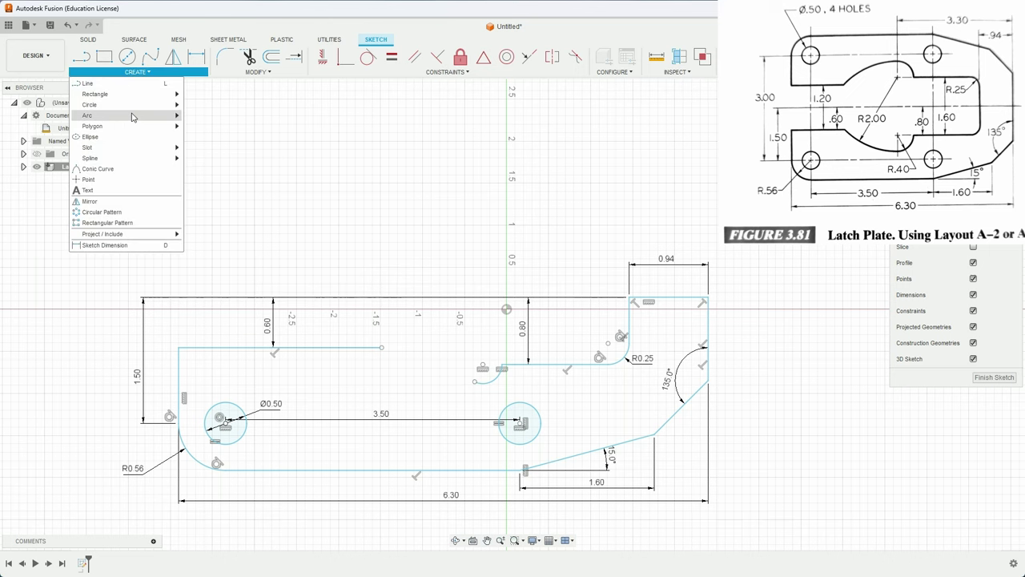
mouse_move(132, 118)
click(200, 115)
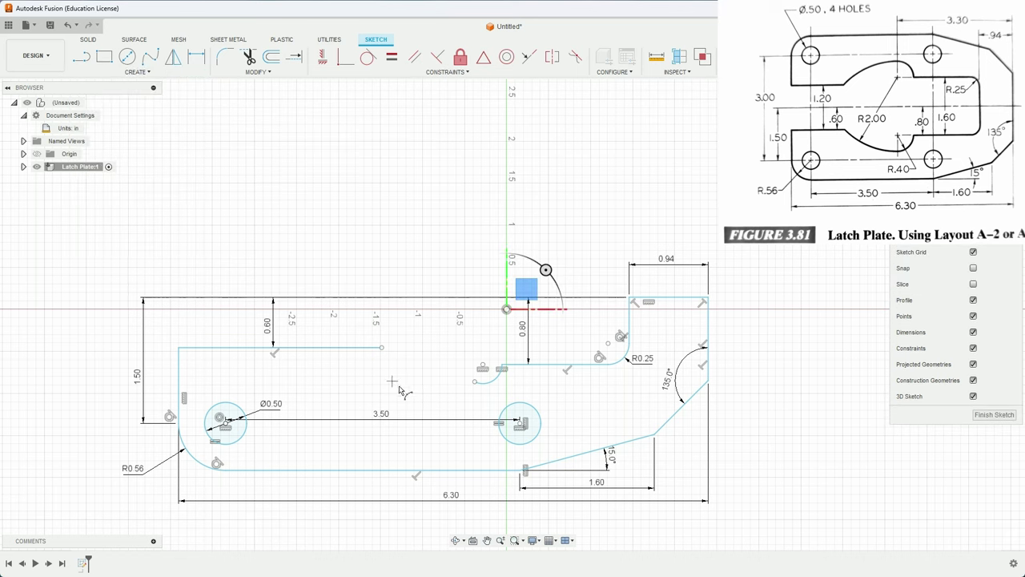
click(474, 382)
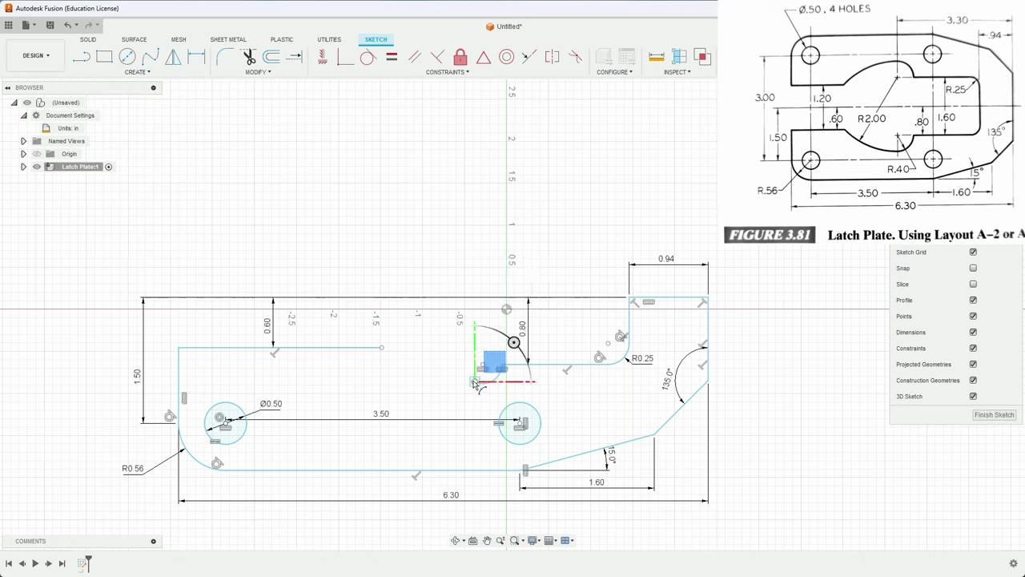
click(382, 349)
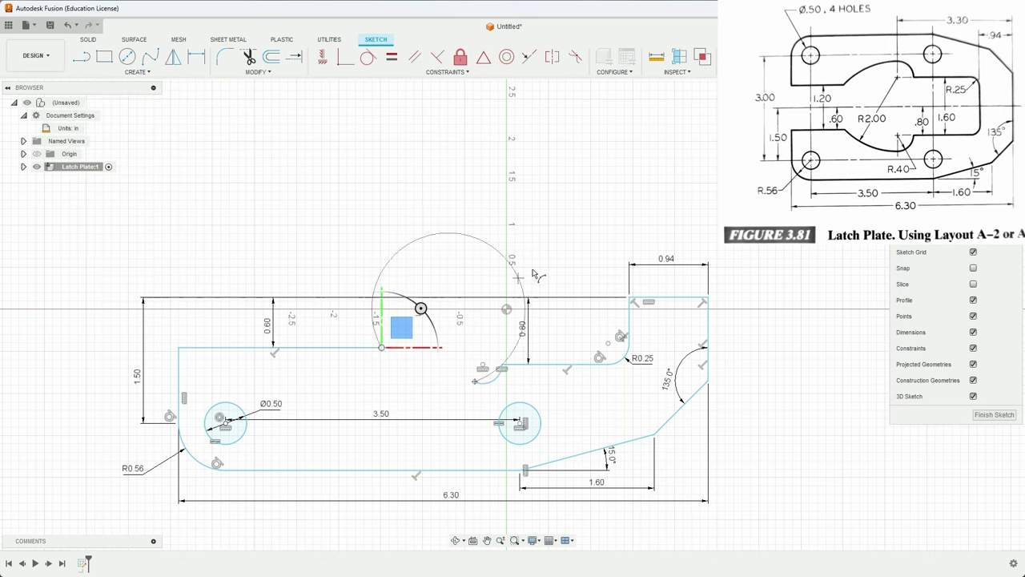
click(417, 381)
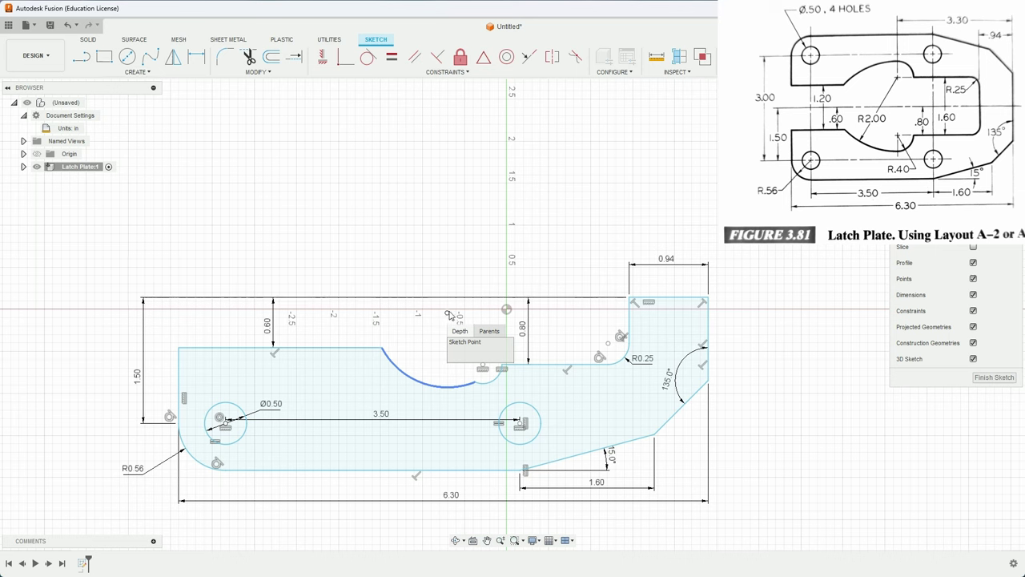
drag(447, 312, 443, 299)
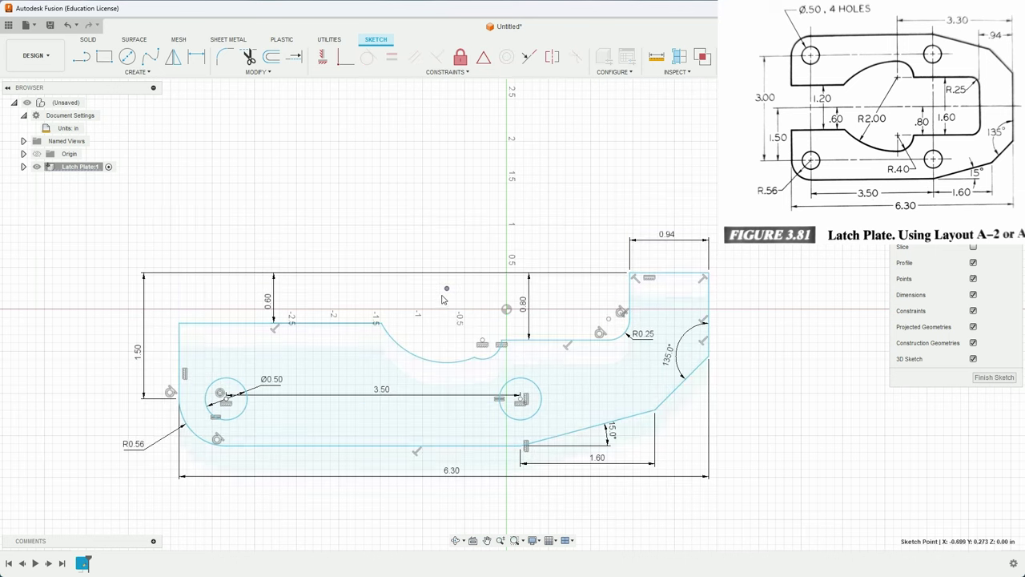
click(427, 349)
click(484, 346)
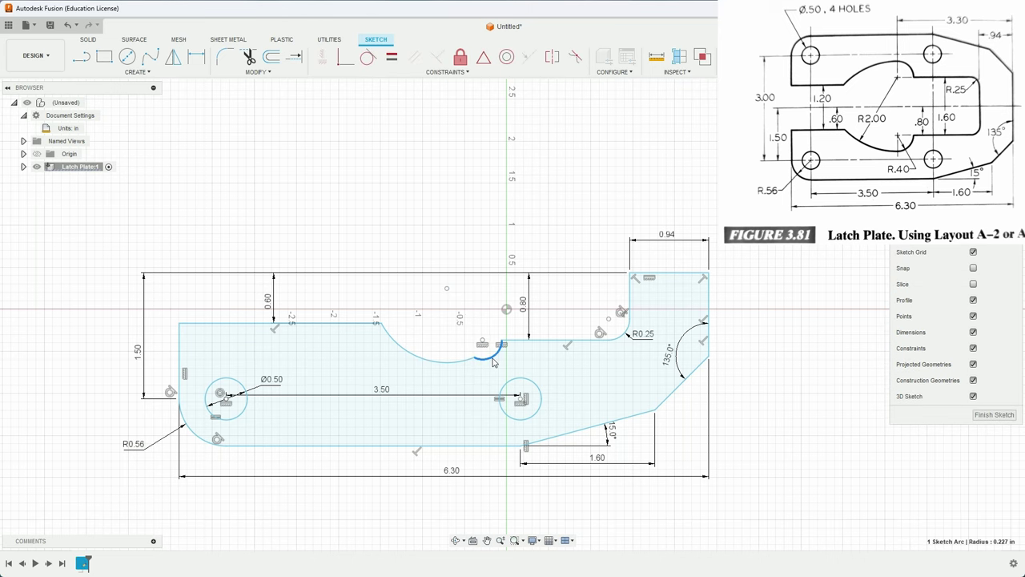
Dimension the small notch arc with a 0.40 in radius
key(e)
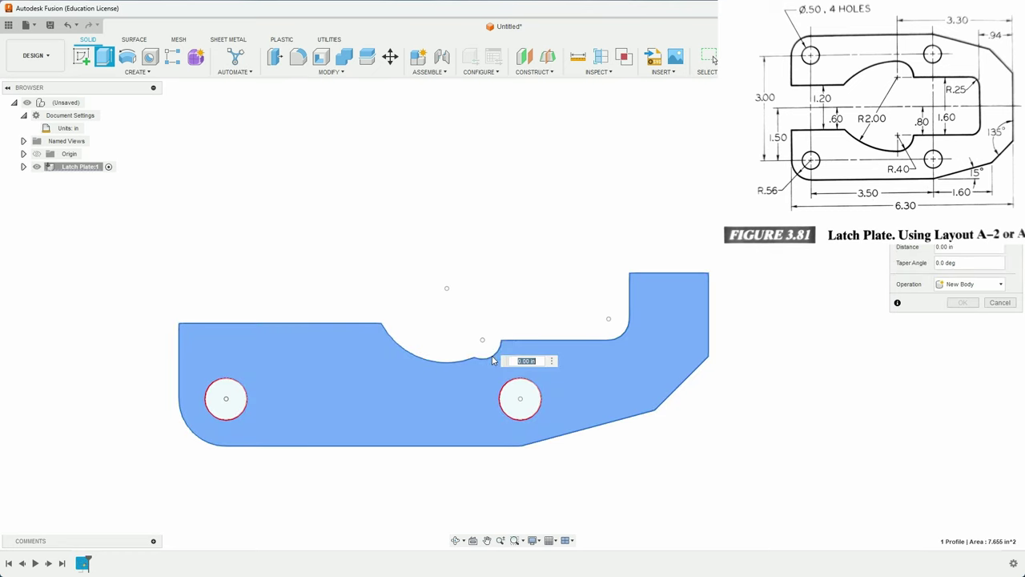
key(Escape)
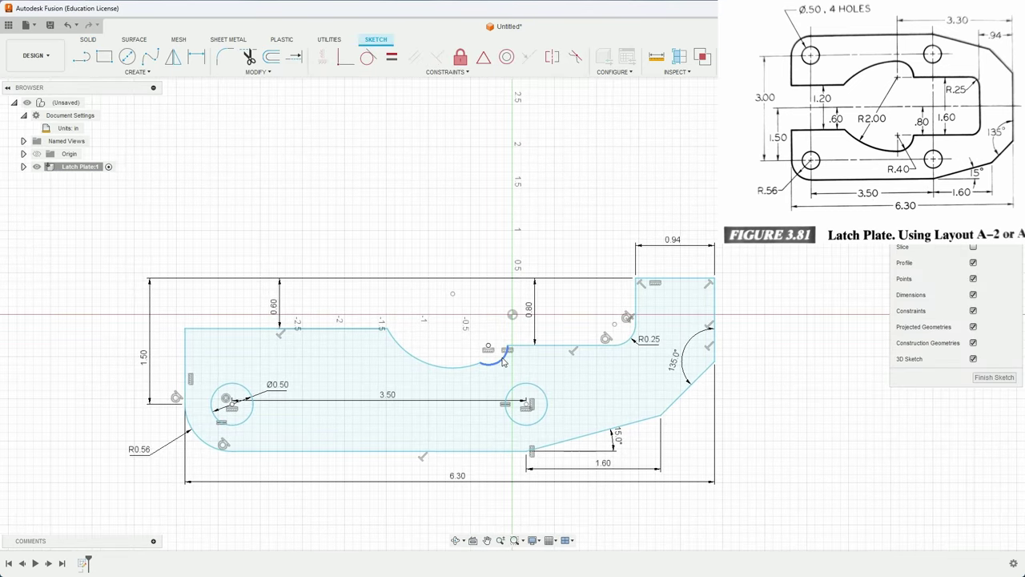
key(d)
click(504, 364)
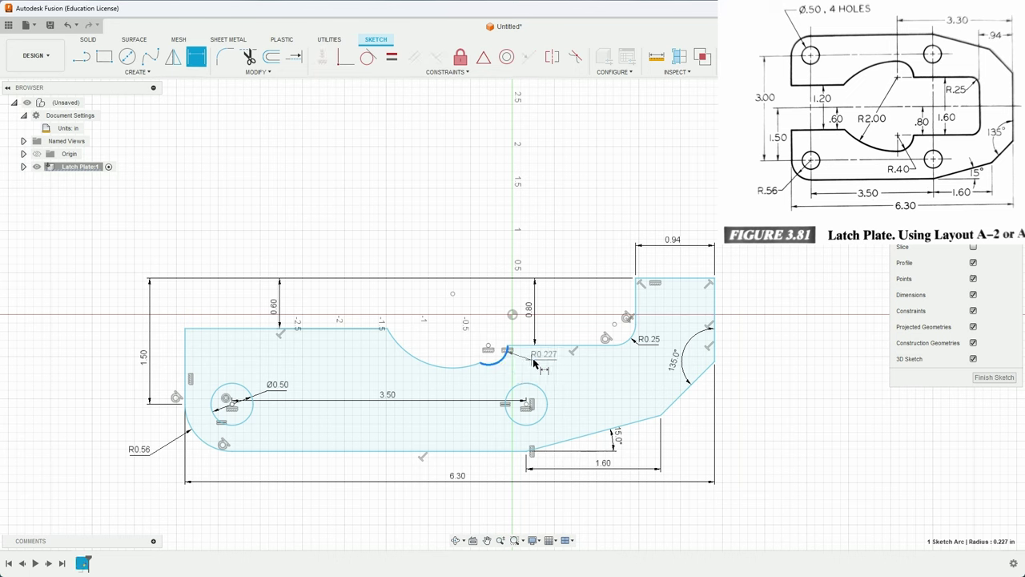
click(559, 360)
text(.4)
key(Return)
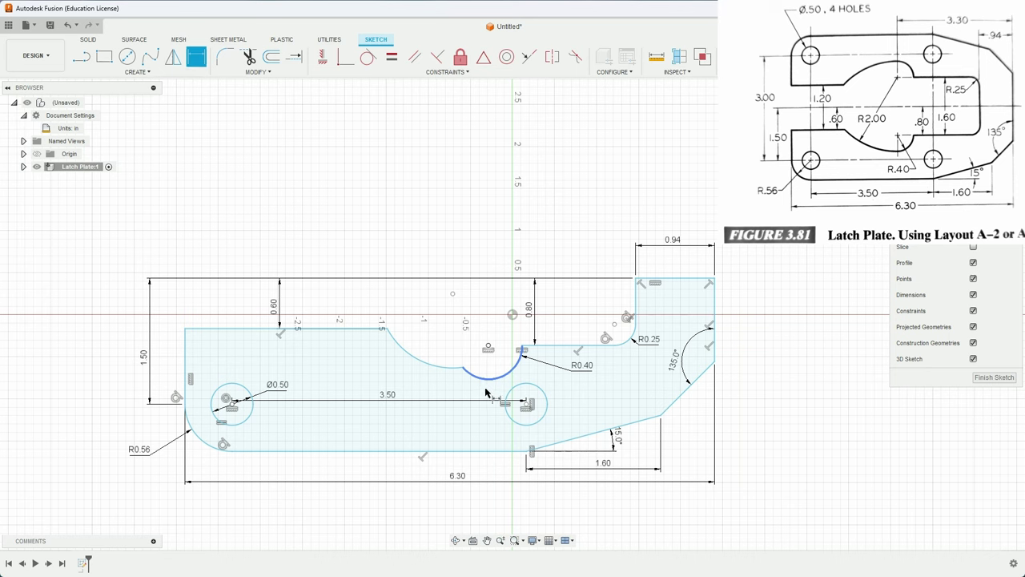
key(Escape)
Select the small arc's end point and centre point together
click(463, 367)
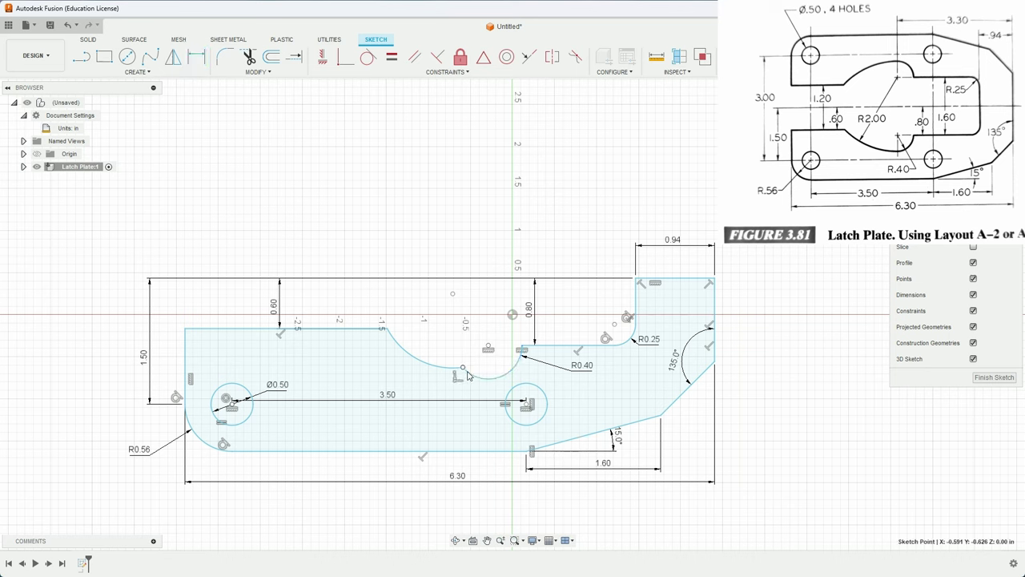
ctrl+click(488, 349)
drag(464, 372, 484, 379)
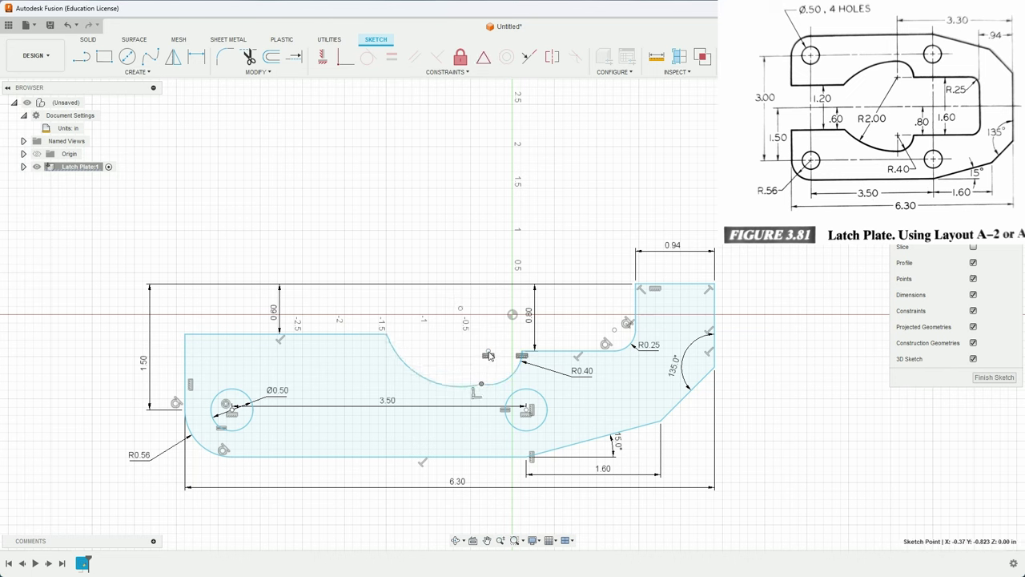
Align the arc's centre and end points vertically and make the two notch arcs tangent
ctrl+click(487, 353)
click(324, 58)
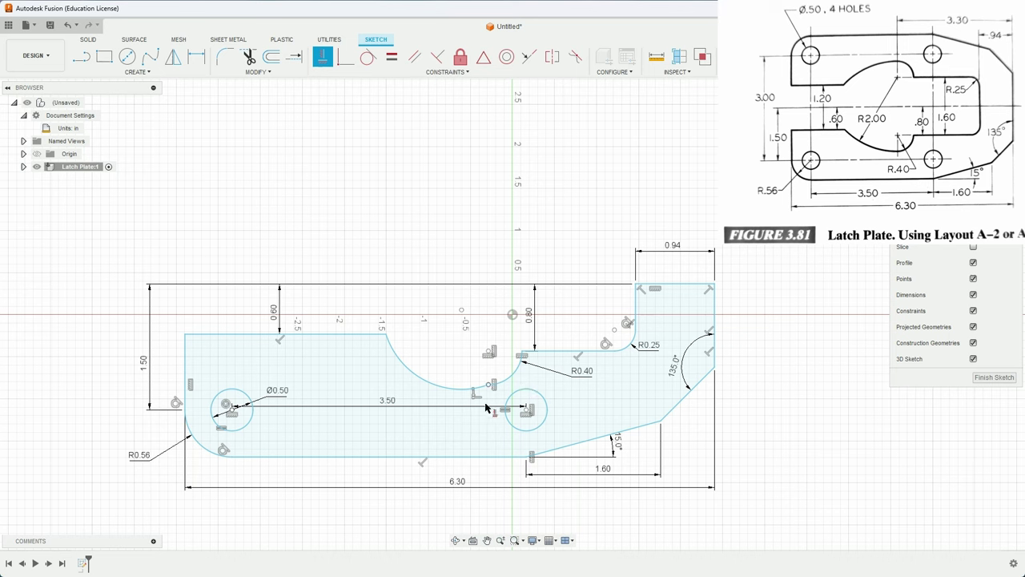
click(463, 390)
ctrl+click(508, 379)
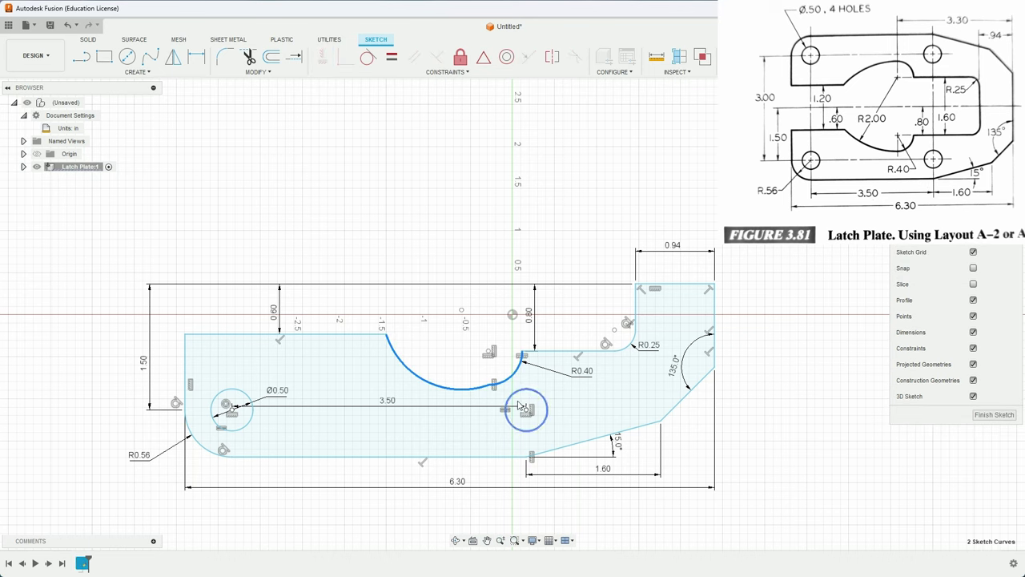
click(368, 58)
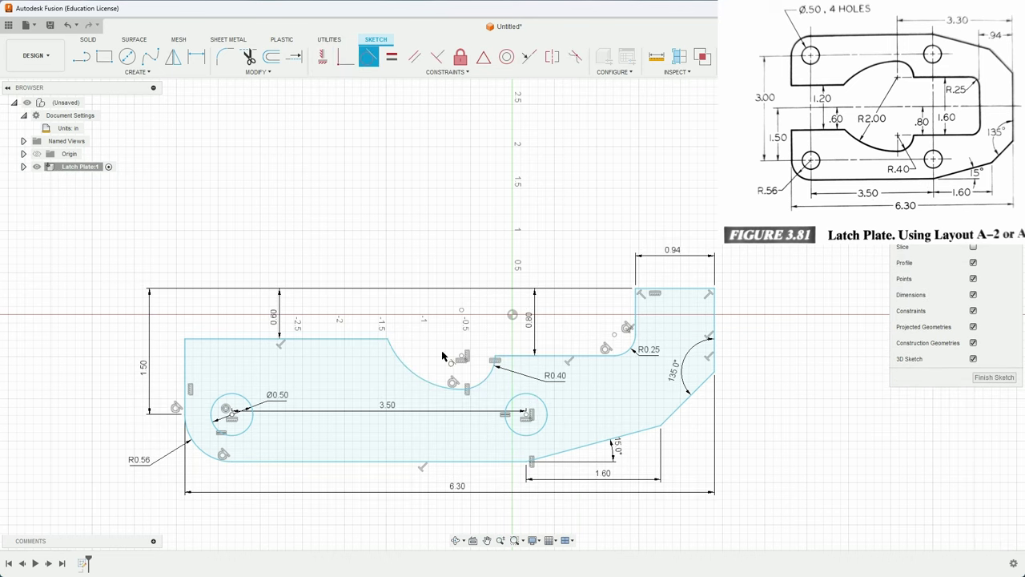
key(Escape)
Reposition the notch arc's centre, then select the tab's upper corner and the origin
click(462, 312)
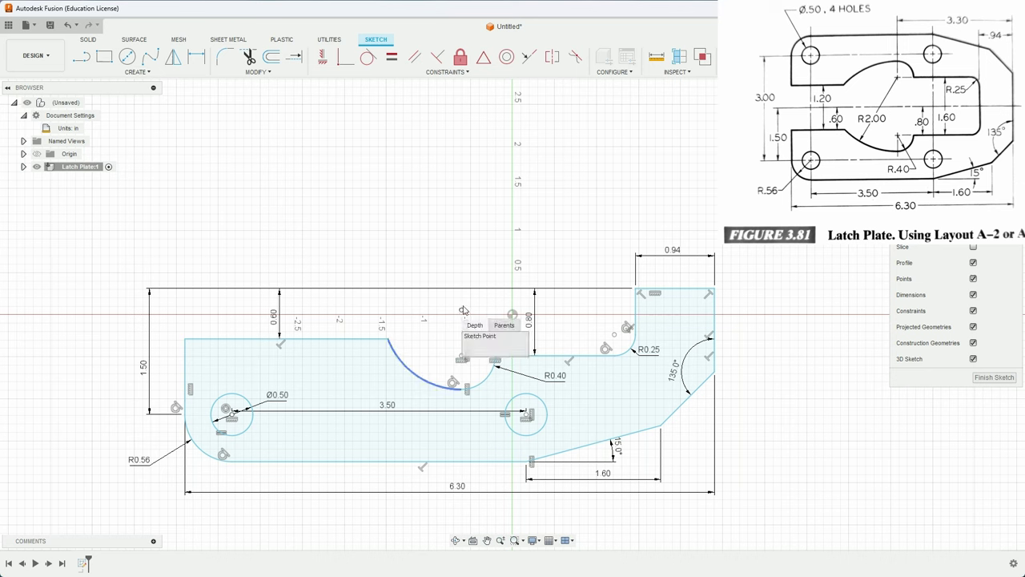
mouse_move(462, 312)
mouse_down()
mouse_move(467, 283)
mouse_move(453, 324)
mouse_up()
click(636, 305)
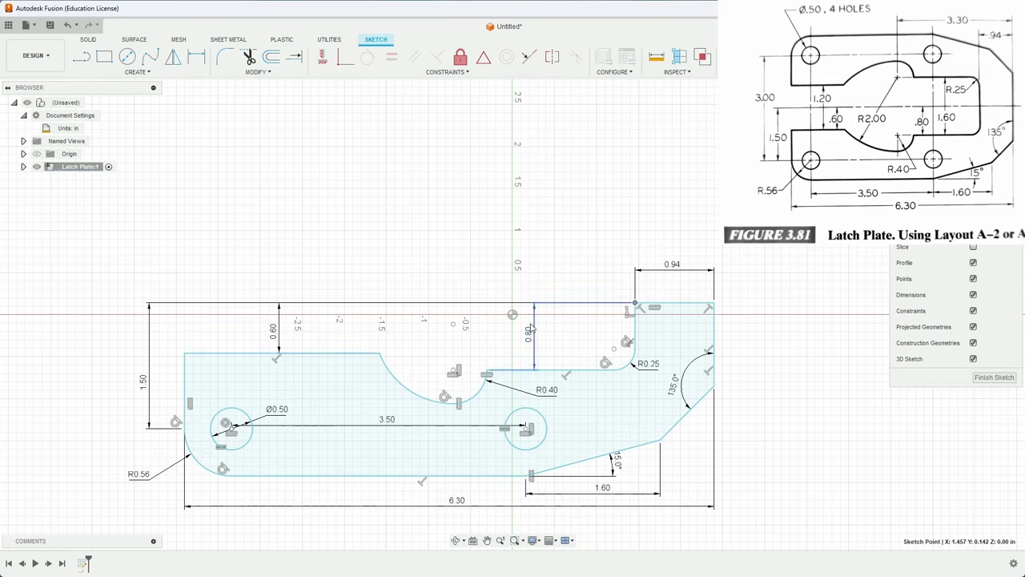
shift+click(513, 315)
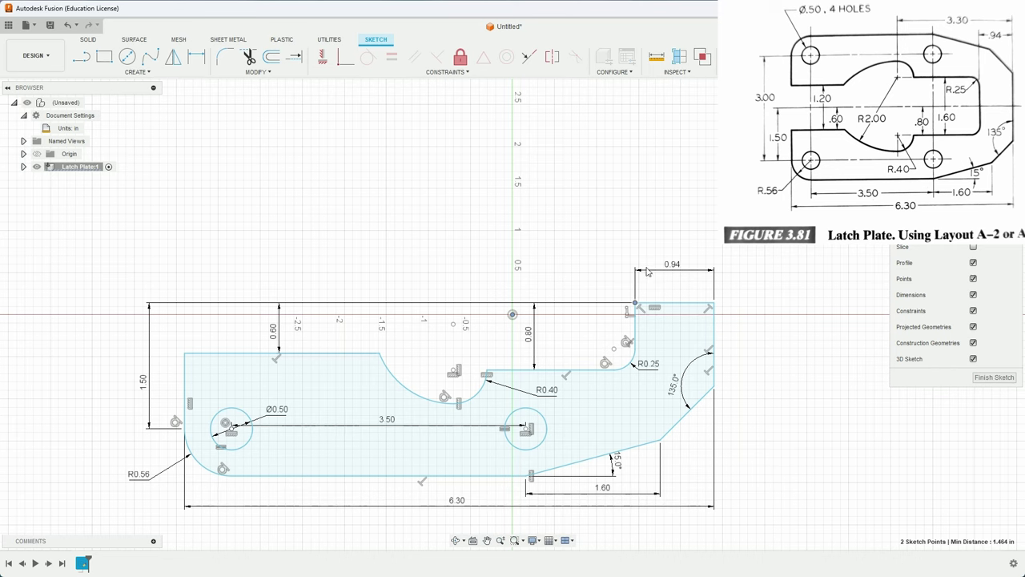
Make the raised tab's upper corner coincident with the origin
click(346, 59)
scroll(784, 282, down, 3)
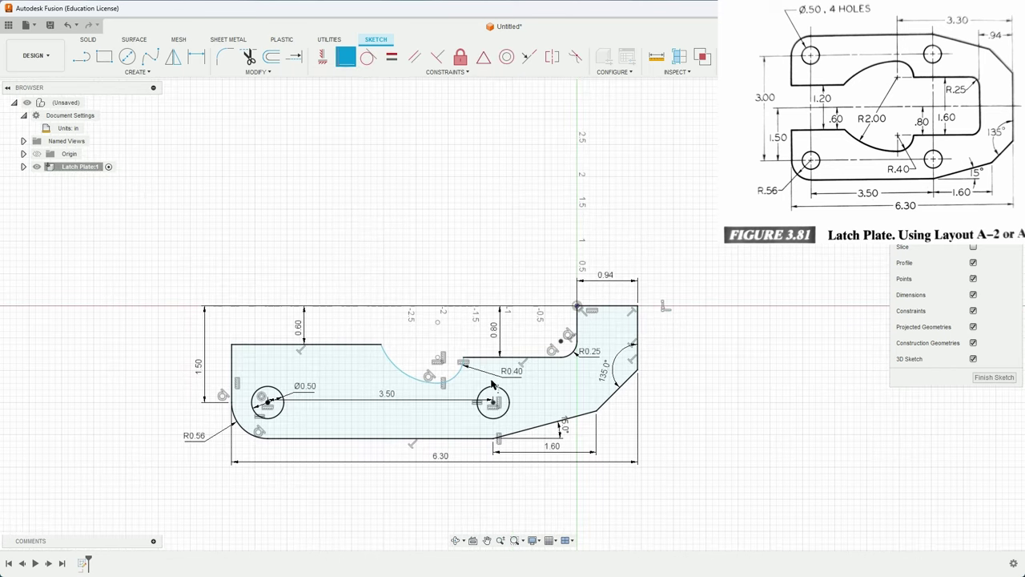
scroll(459, 388, up, 3)
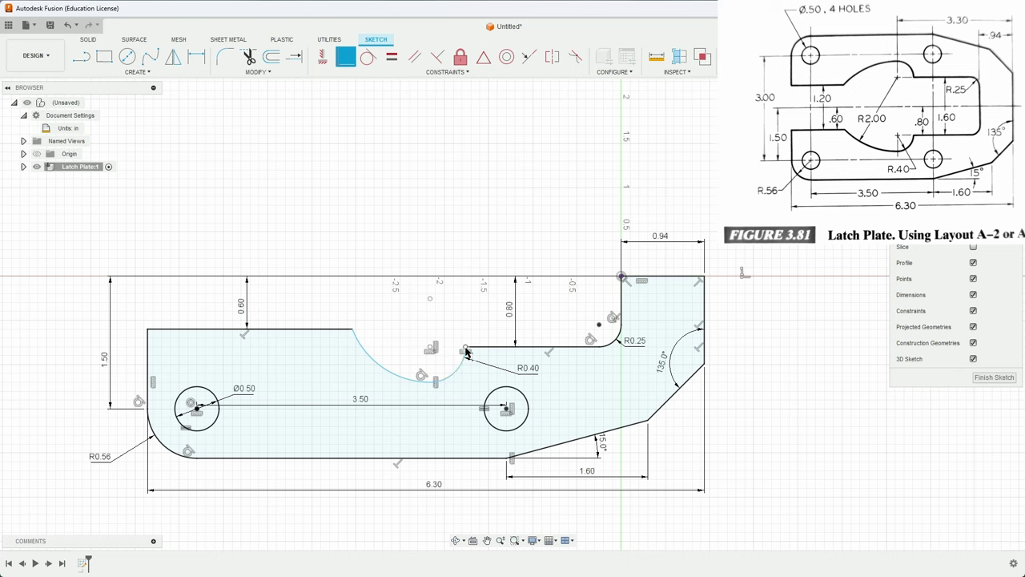
Drag the large notch arc's centre up above the plate for a wider, shallower curve
click(407, 358)
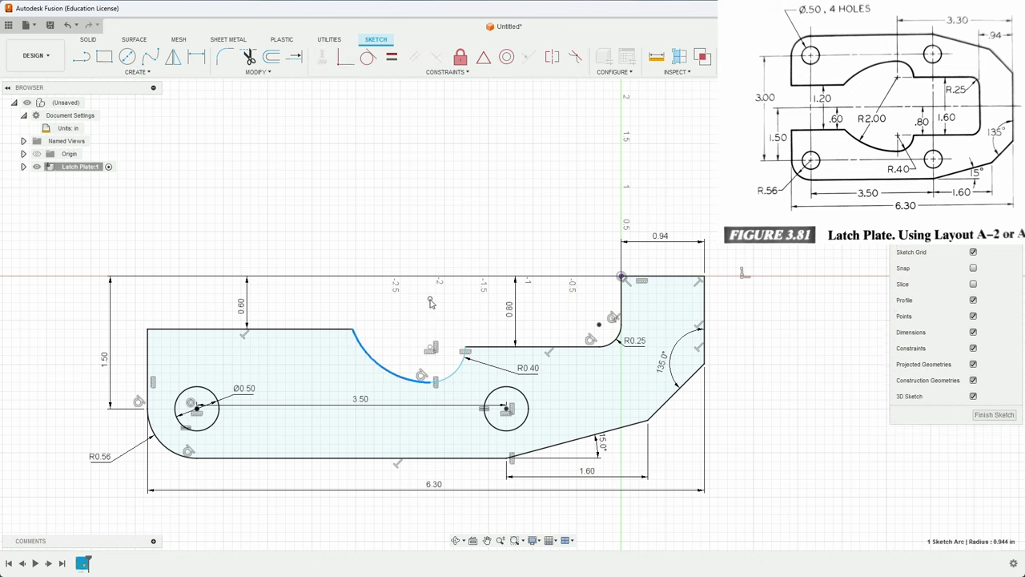
key(Delete)
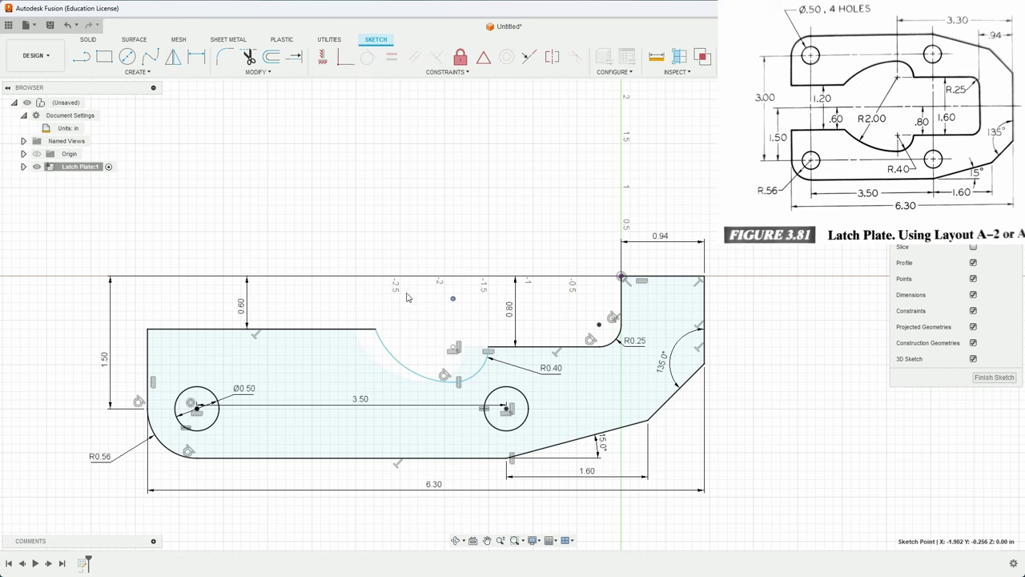
drag(452, 301, 449, 214)
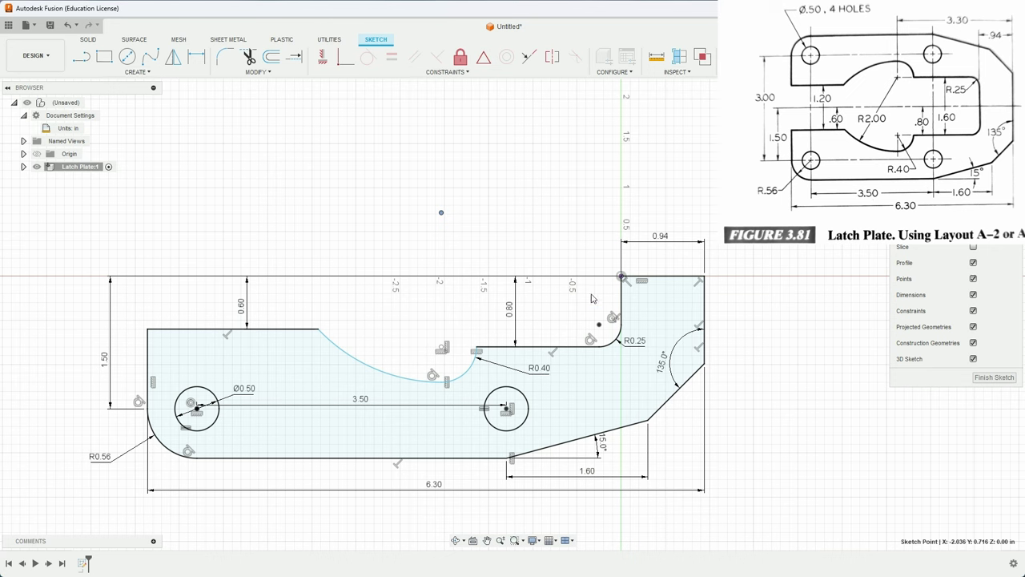
Dimension the arc centre 1.6 in above the ledge line beside the notch
click(544, 349)
key(d)
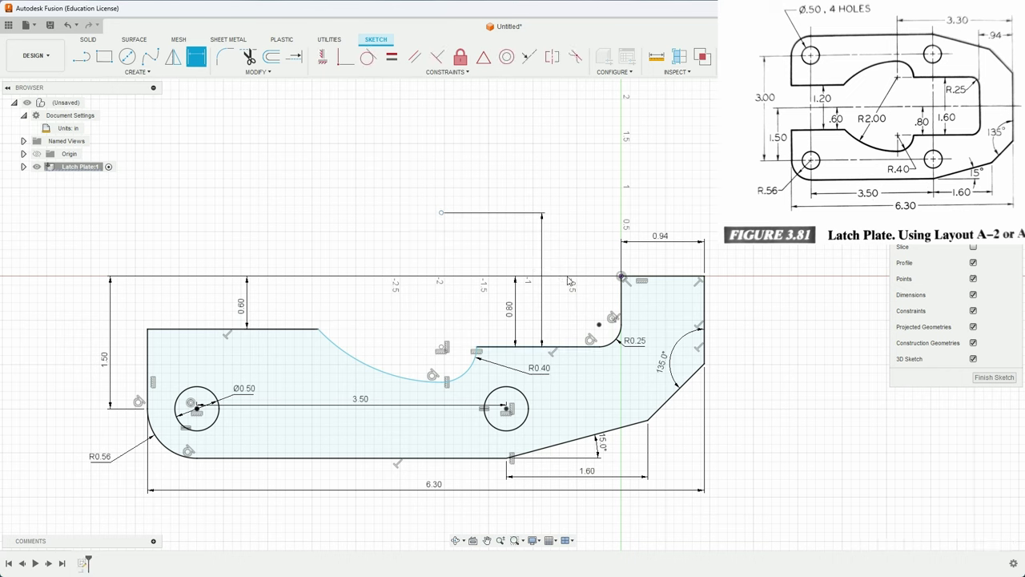
click(568, 280)
text(1.6)
key(Return)
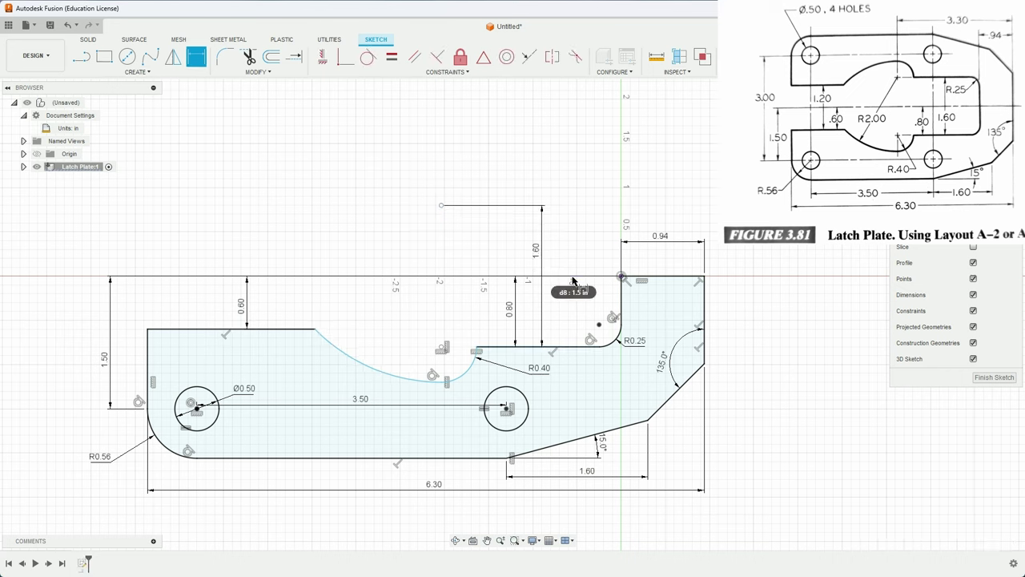
Drop an over-constraining alignment on the arc centre and slide the notch arc further left
click(441, 207)
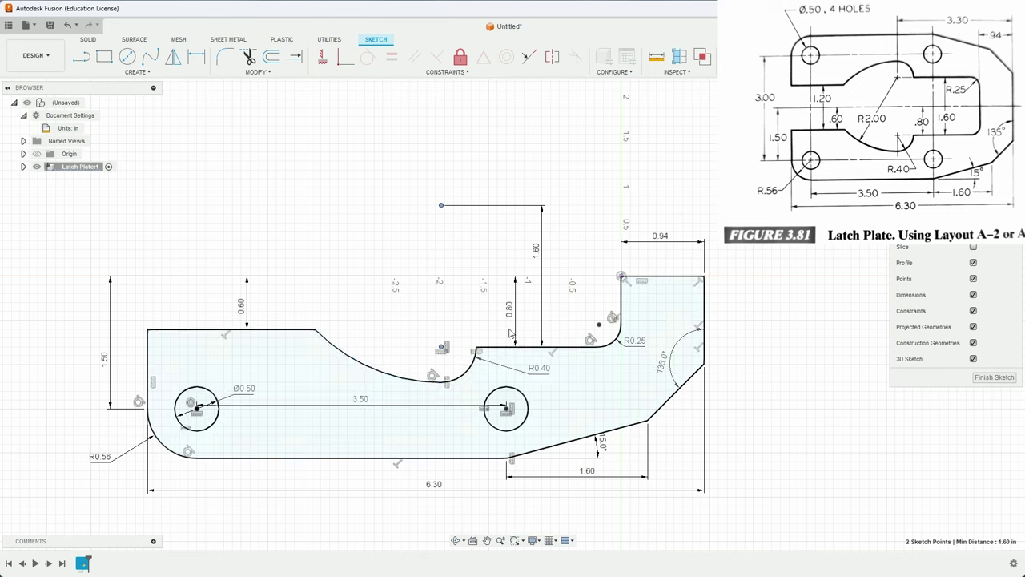
click(323, 56)
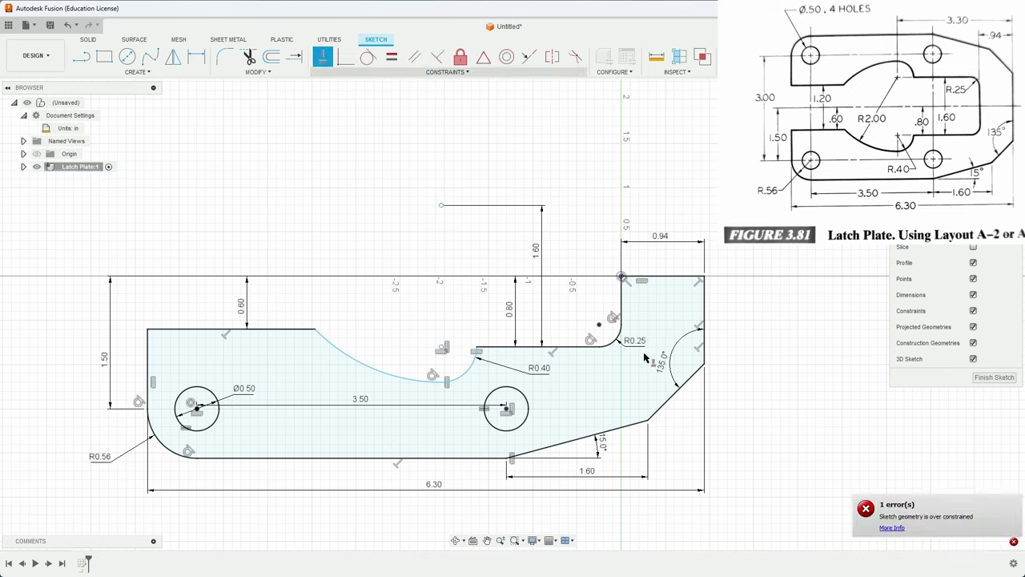
key(Escape)
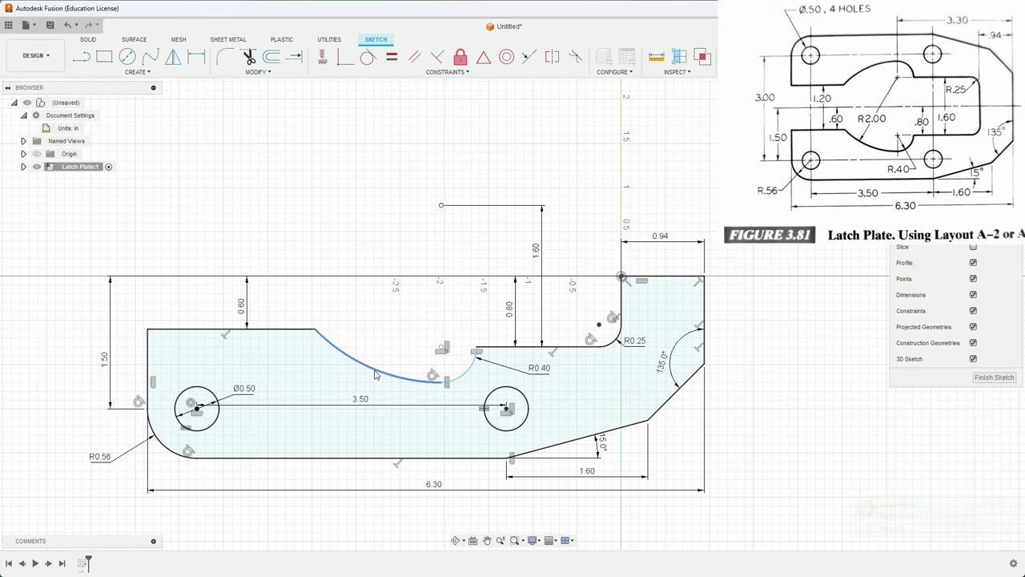
mouse_move(376, 375)
mouse_down()
mouse_move(431, 384)
mouse_move(367, 385)
mouse_move(411, 385)
mouse_move(380, 384)
mouse_up()
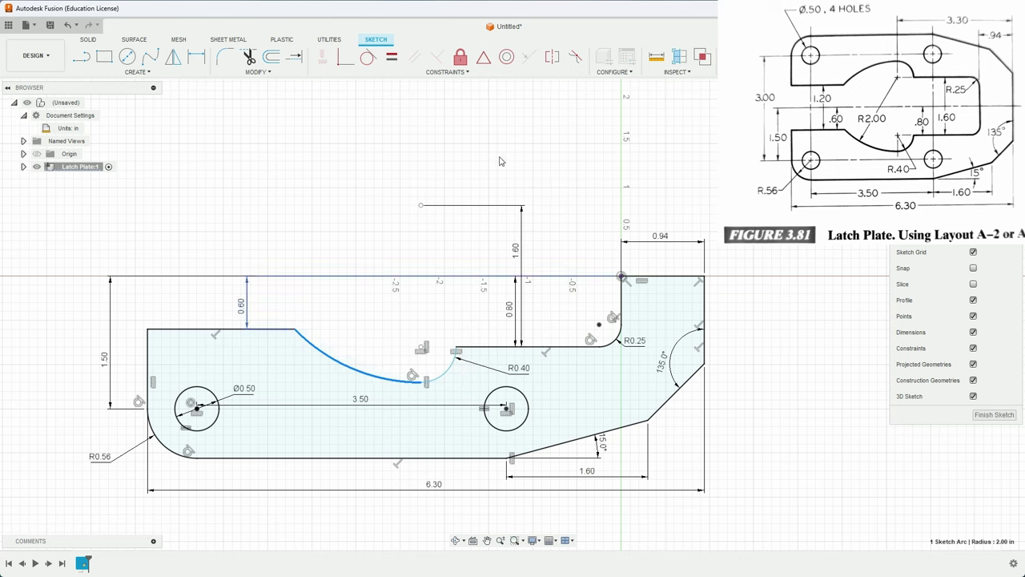
Dimension the arc centre 3.30 in from the plate's top-right corner
click(421, 205)
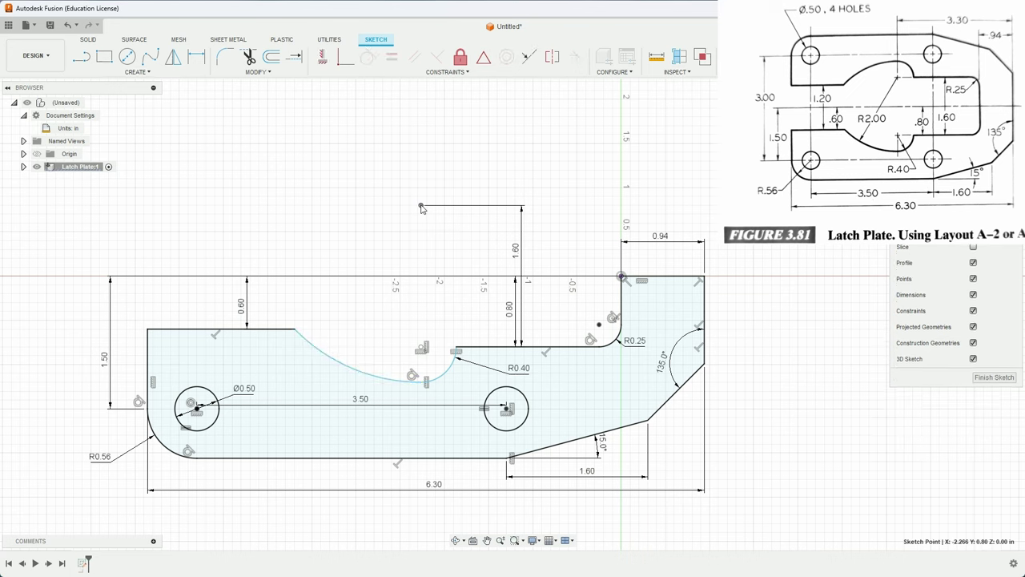
shift+click(703, 276)
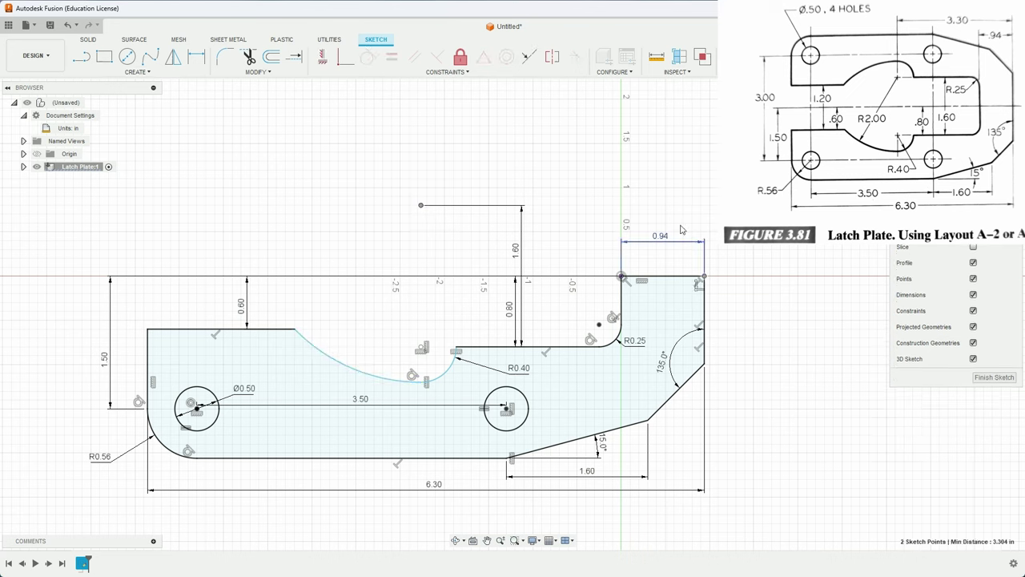
key(d)
click(591, 176)
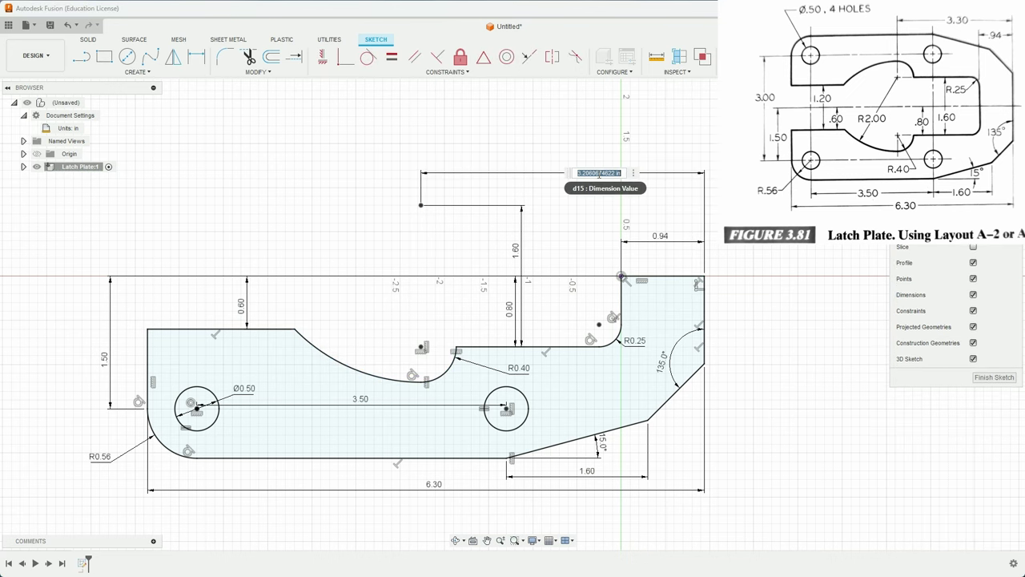
key(Escape)
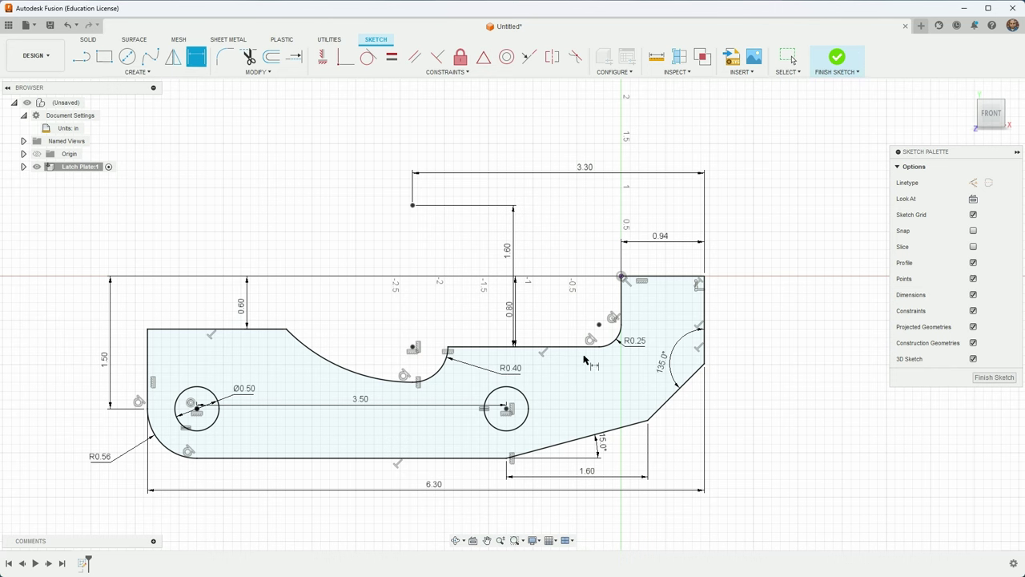
key(Escape)
Move the 0.80 dimension clear of the 1.60 and finish the sketch
drag(514, 321, 558, 324)
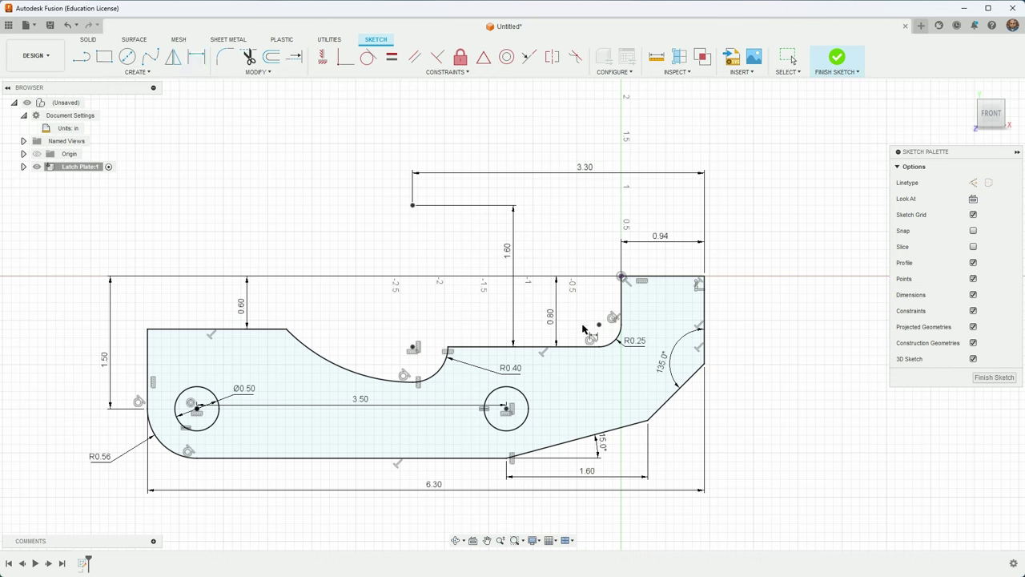
key(d)
click(994, 376)
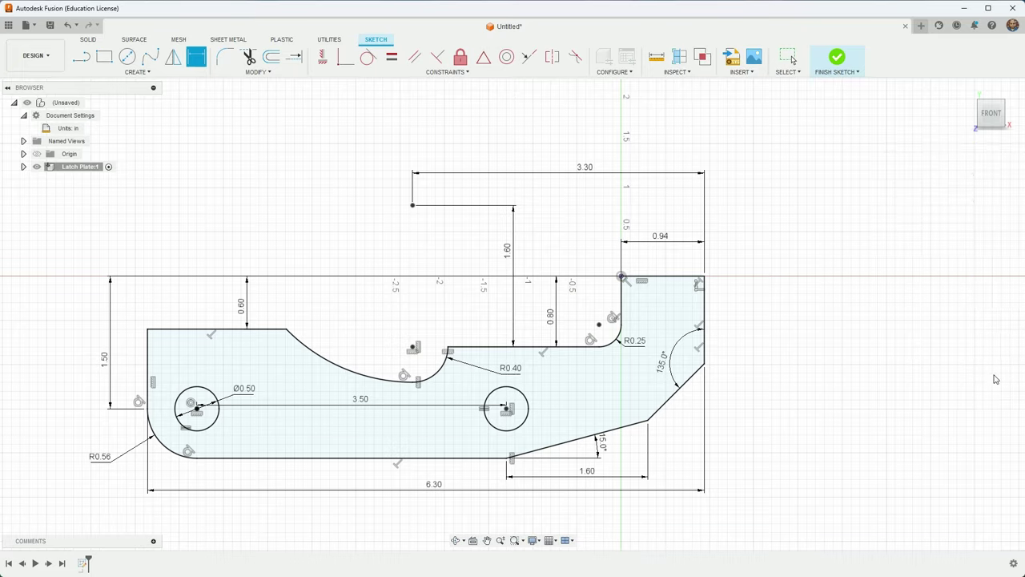
Extrude the Latch Plate profile 0.20 in into a new solid body with both holes cut through
click(969, 91)
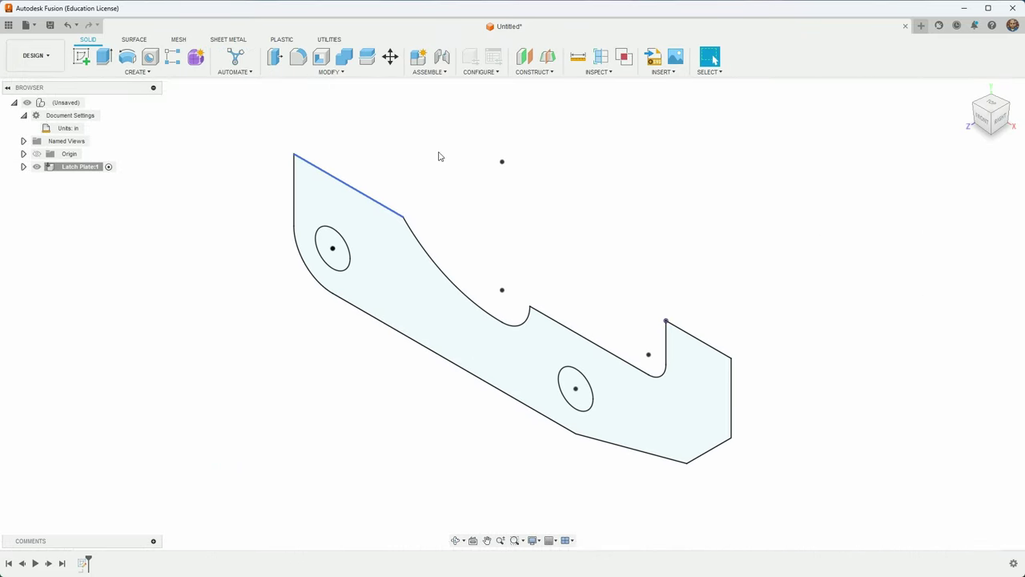
click(382, 272)
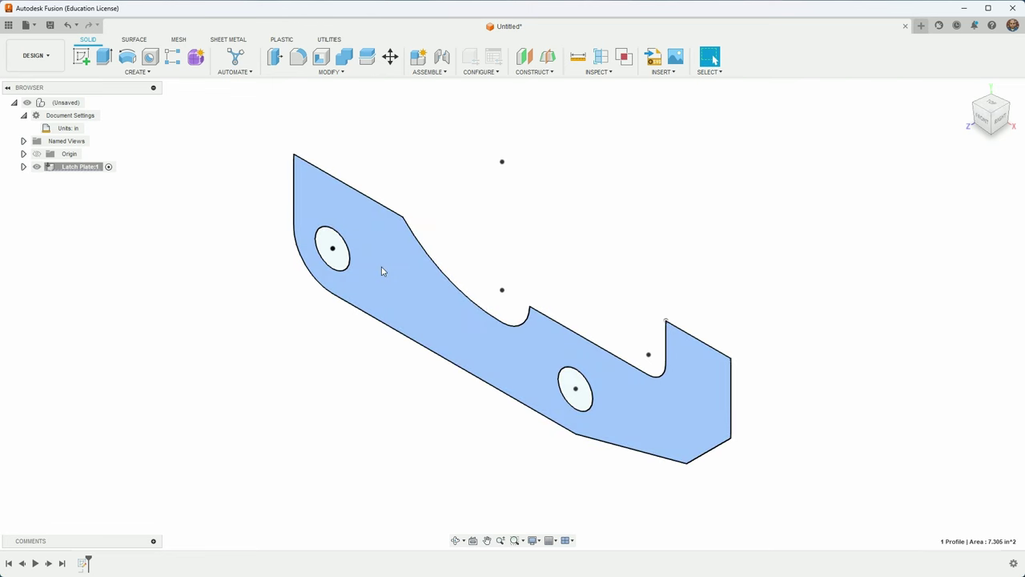
key(e)
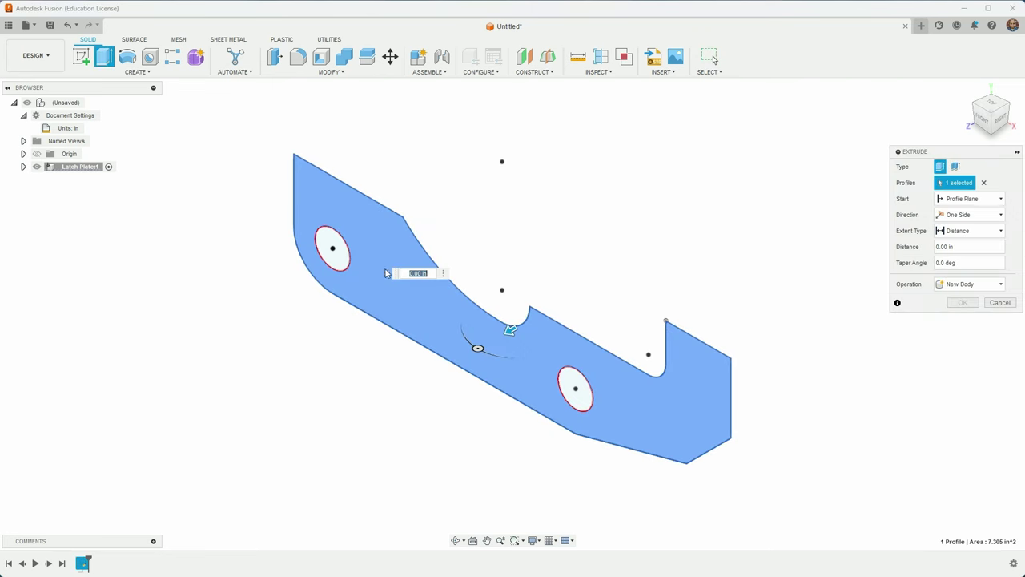
drag(510, 330, 558, 380)
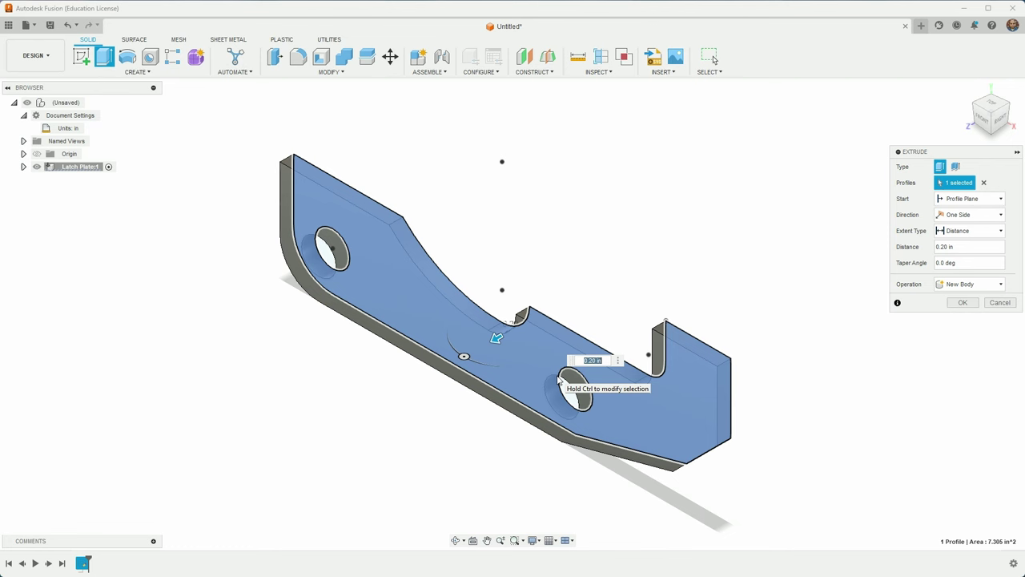
key(Return)
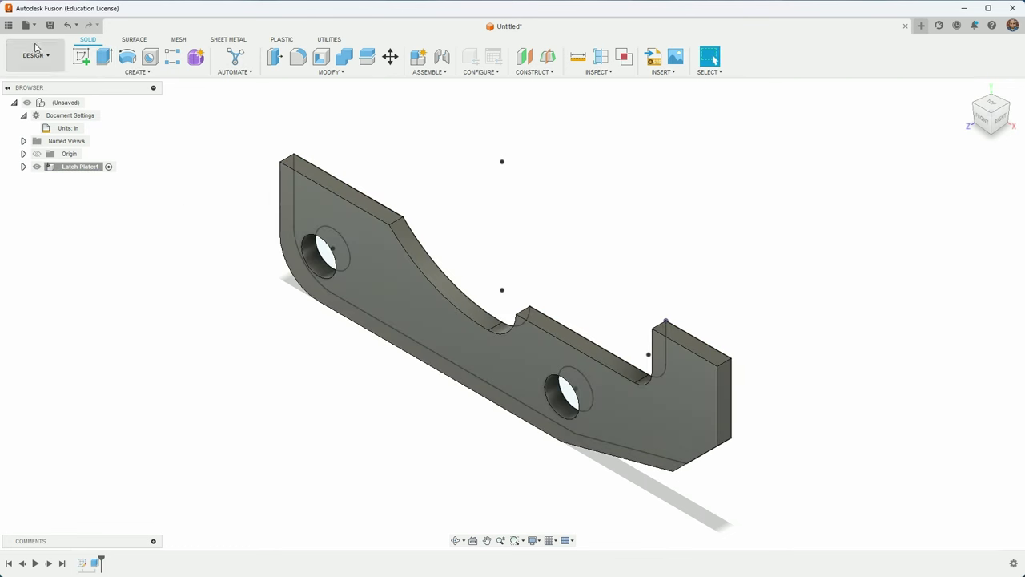
Mirror the plate body about its notch end face with a Join operation
click(117, 73)
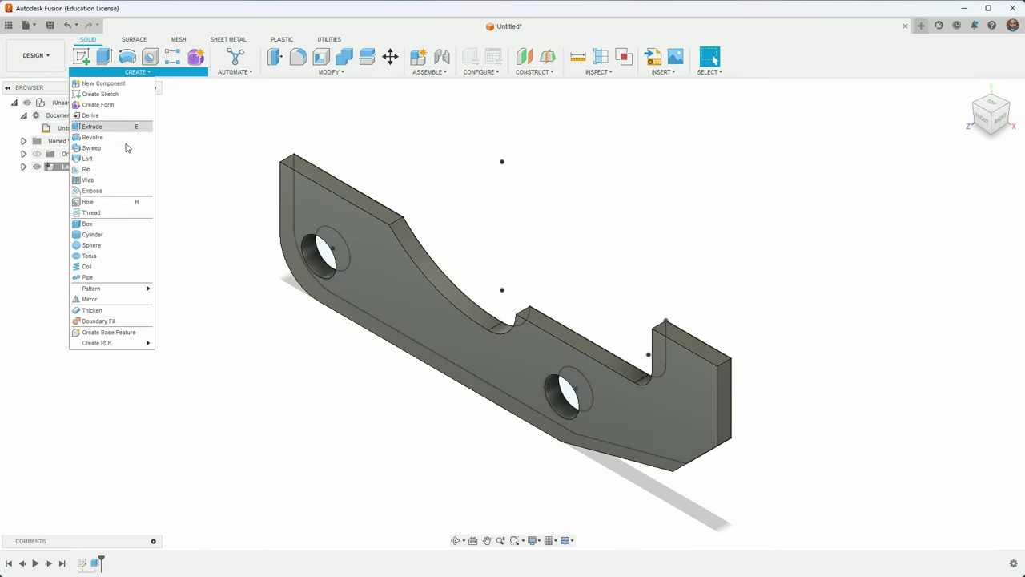
click(114, 301)
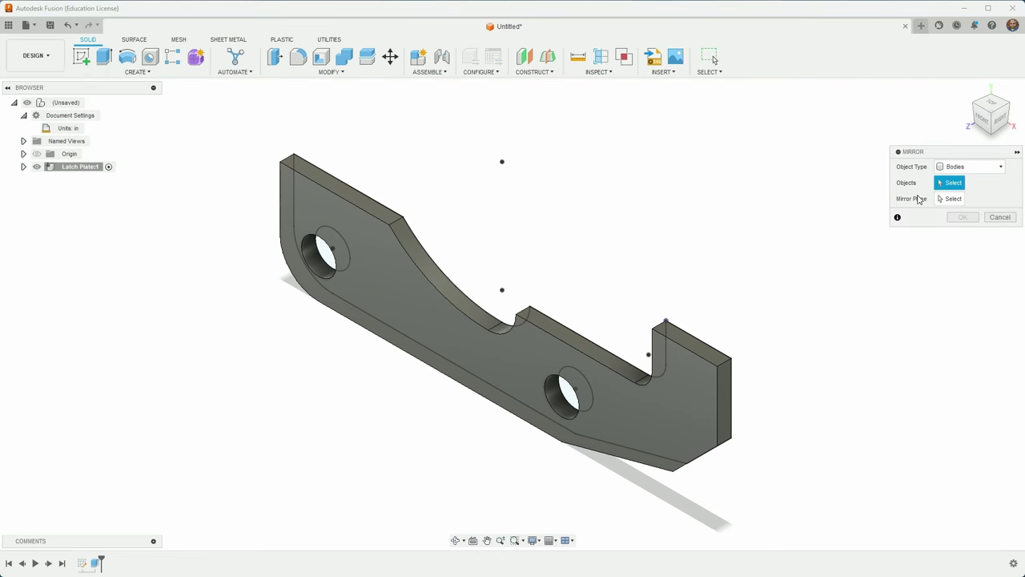
click(694, 398)
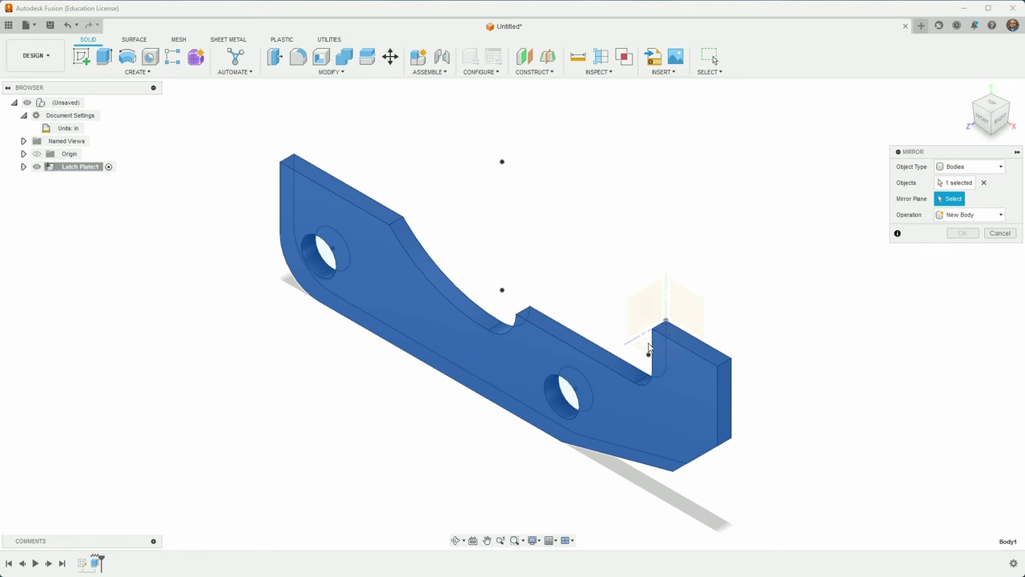
click(646, 350)
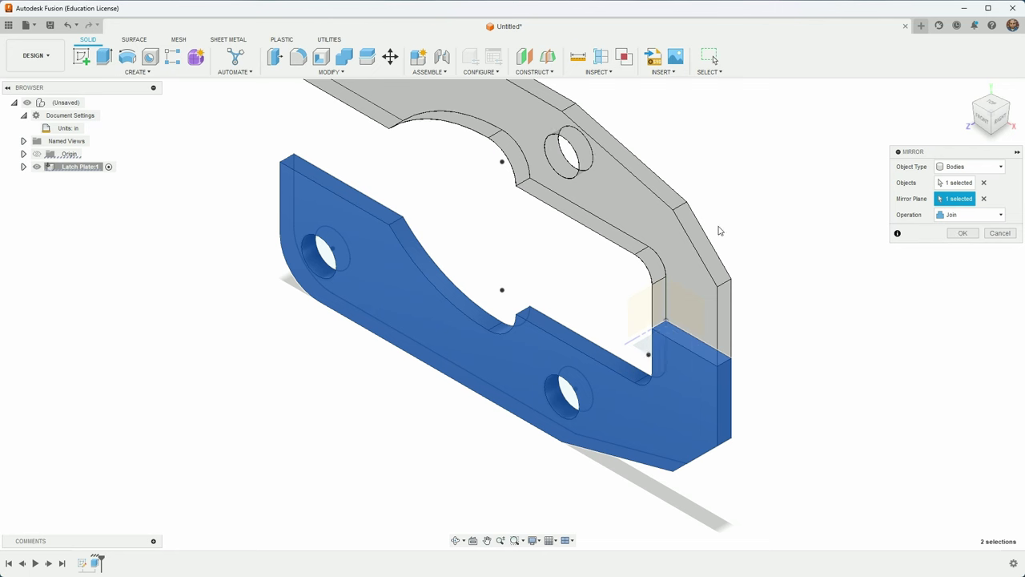
click(962, 234)
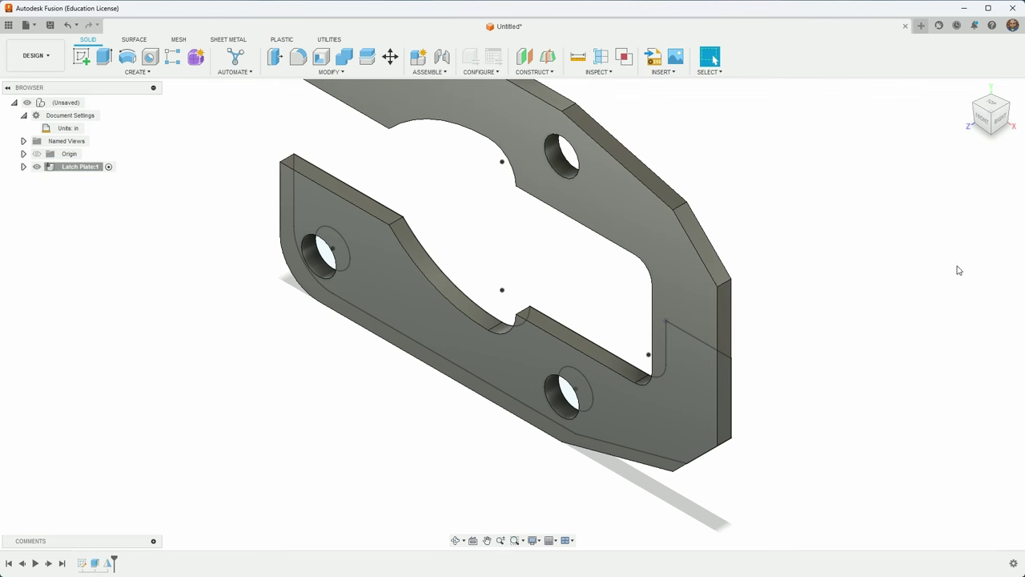
Orbit to a near-front view of the finished plate with four holes and central opening
click(977, 105)
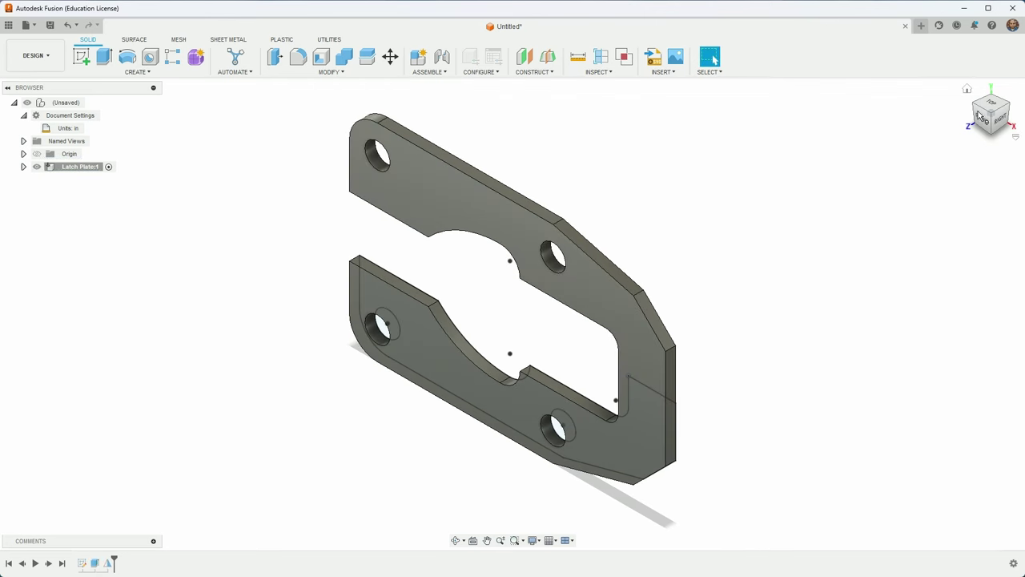
drag(1000, 107, 989, 114)
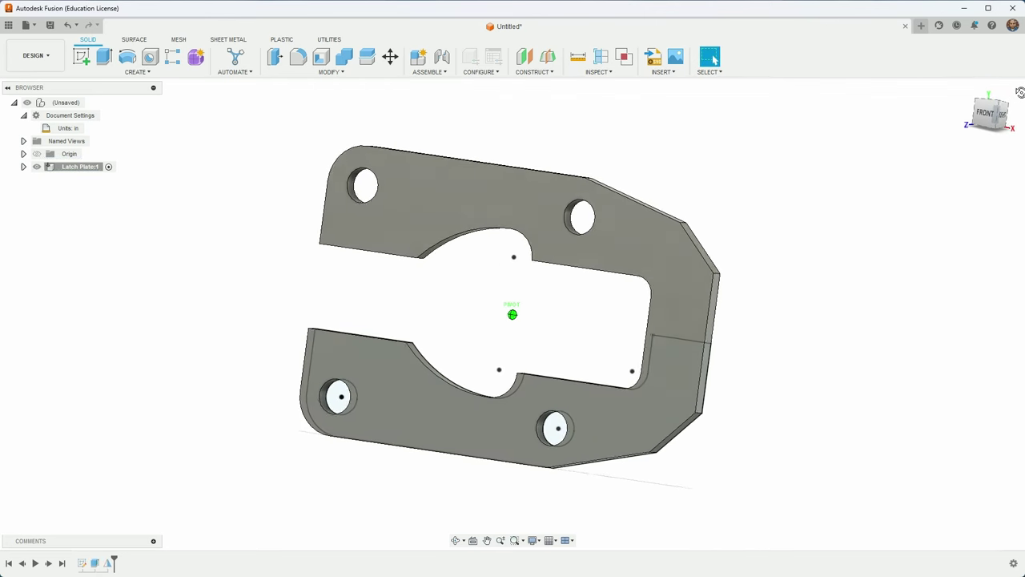